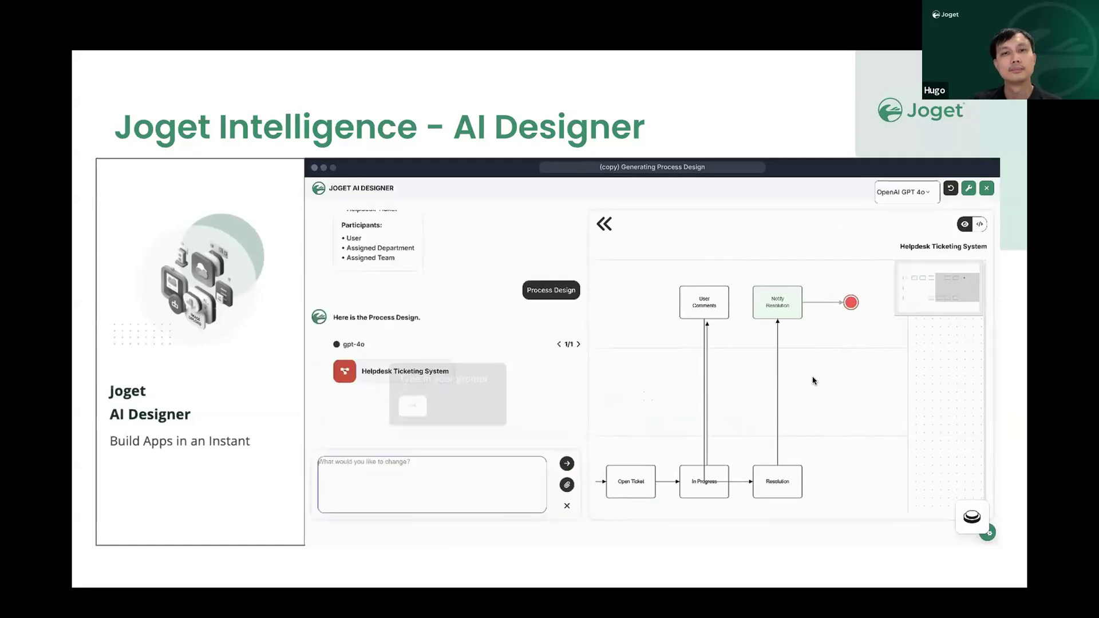
pyautogui.press('Right')
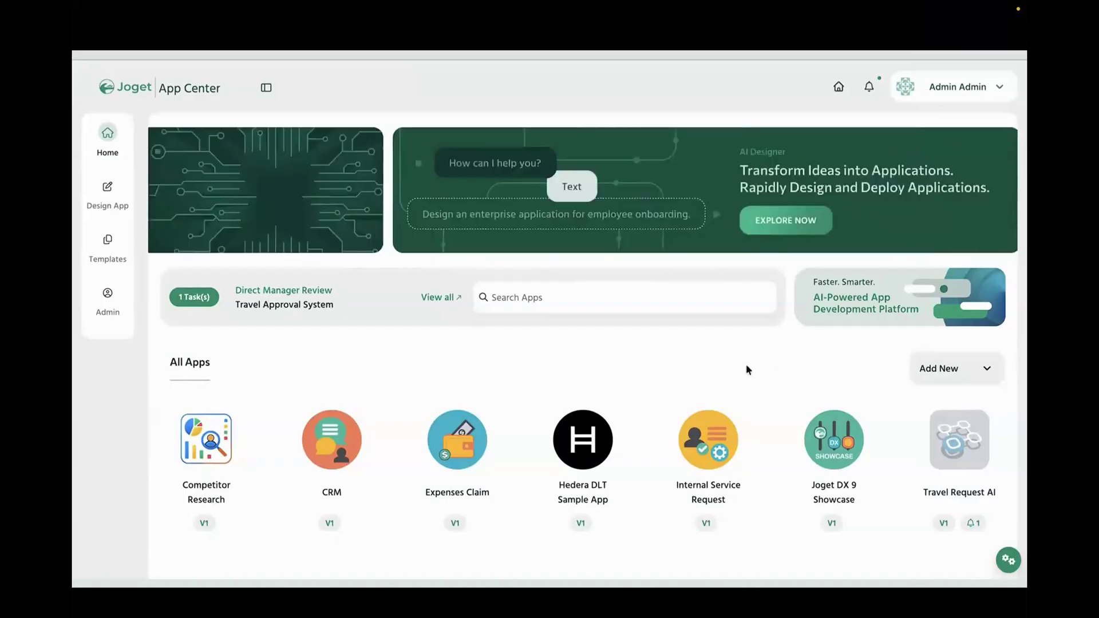
# Step: Start a new app design with the AI Designer, launch it and choose to create an app from text
pyautogui.click(979, 373)
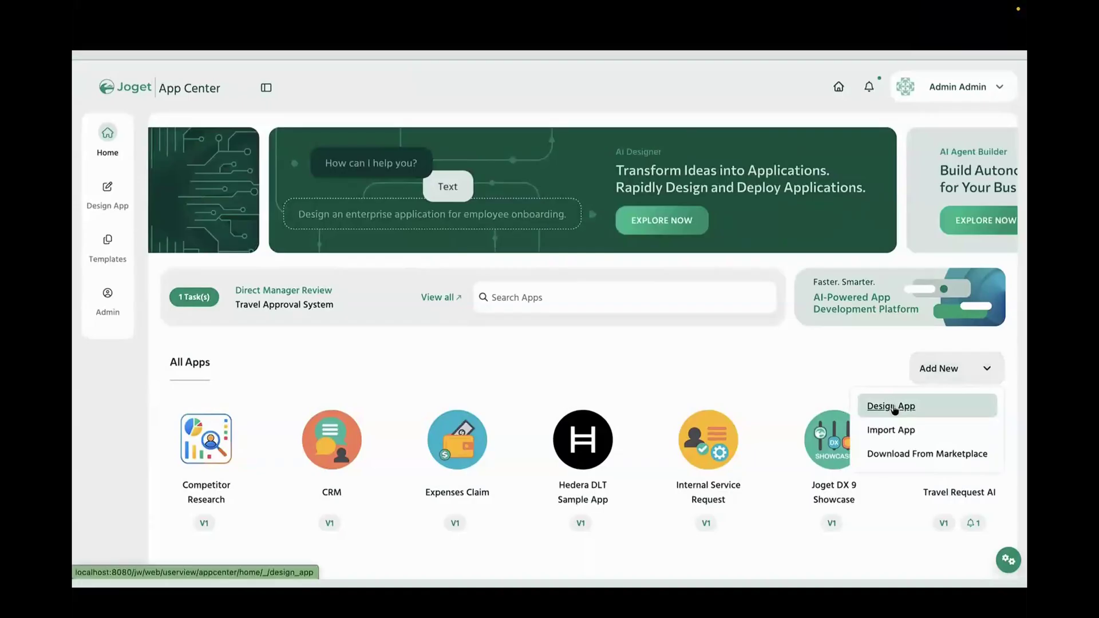
pyautogui.click(893, 408)
pyautogui.click(659, 357)
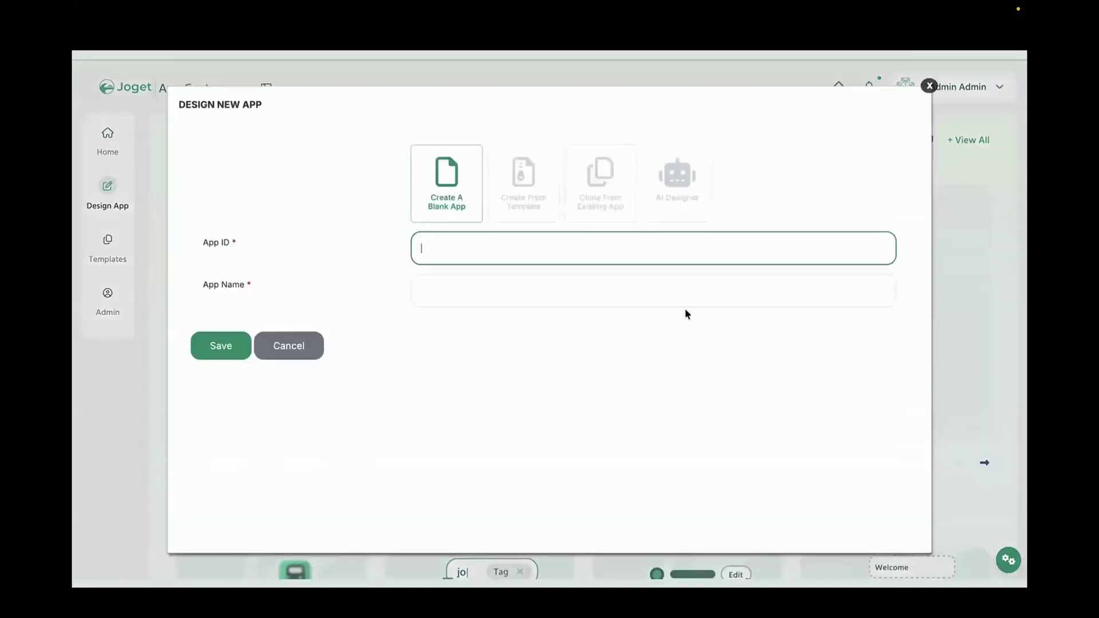
pyautogui.click(675, 177)
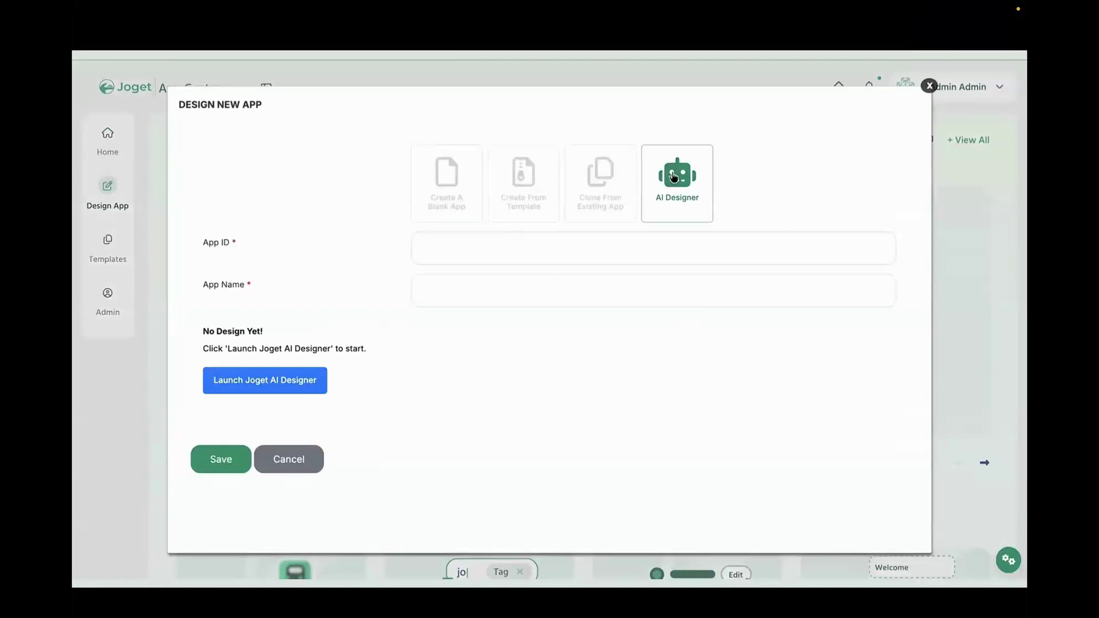
pyautogui.click(253, 389)
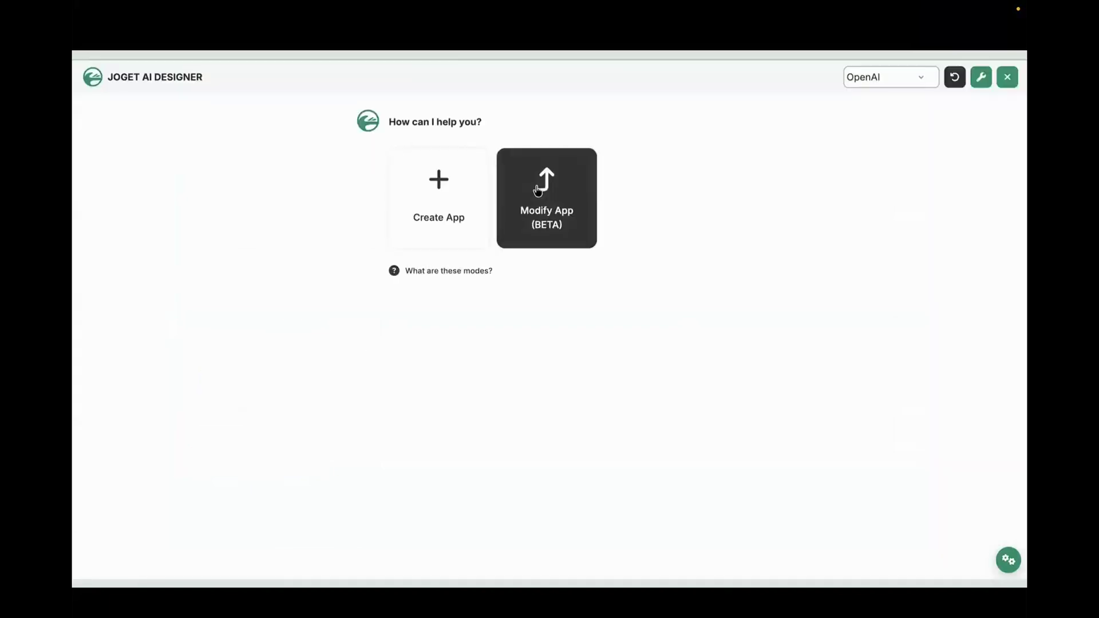
pyautogui.click(434, 205)
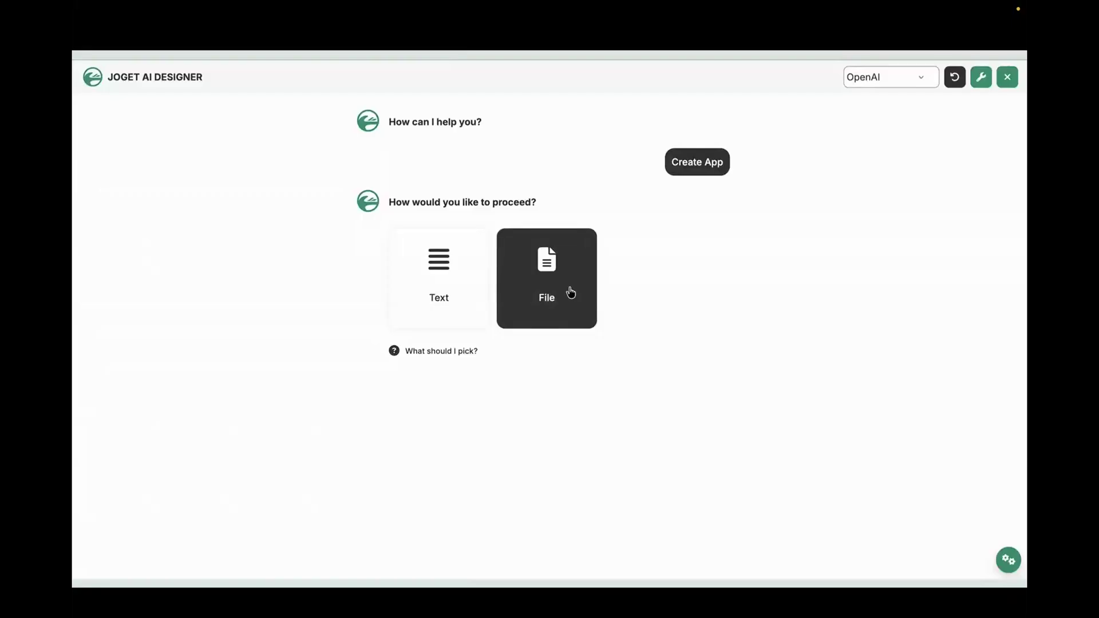
pyautogui.click(437, 284)
# Step: Submit the idea "Create a procurement management app. If the procurement value exceeds half a million, then it should also go through approval via the CFO."
pyautogui.click(458, 487)
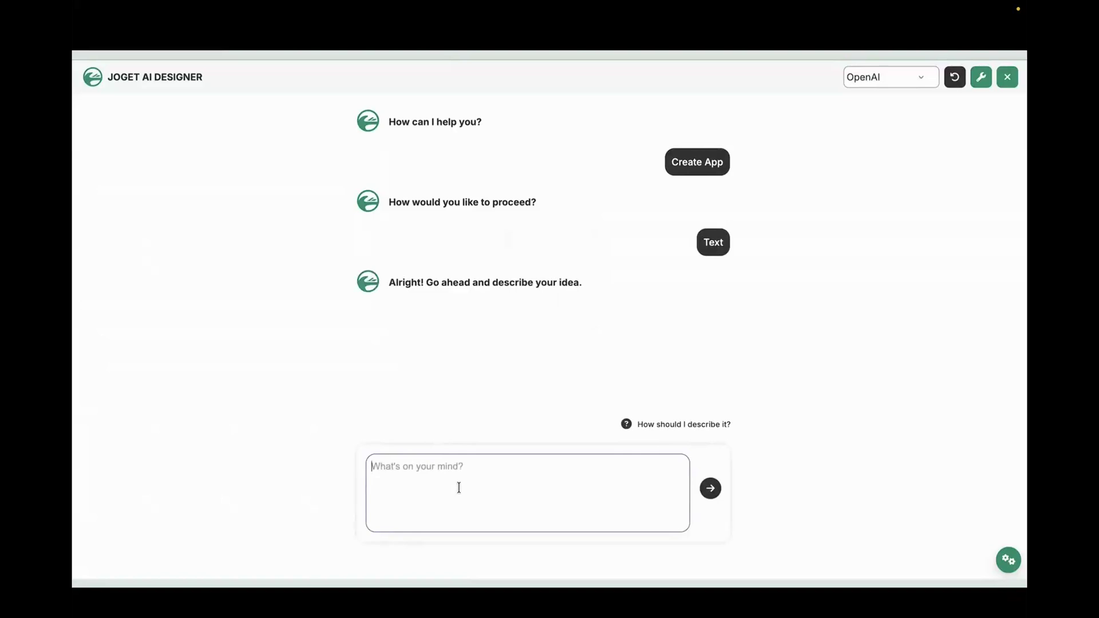
pyautogui.write('Create a procurement manag')
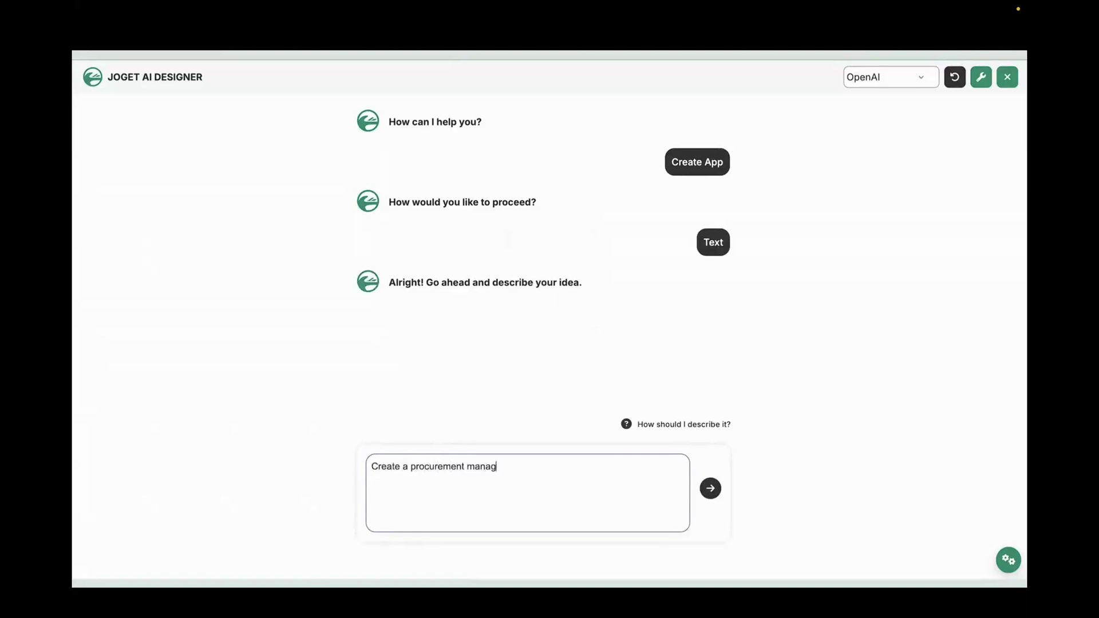
pyautogui.write('ement app.')
pyautogui.write('If the procurement value exceeds half a million, then it should also go through app')
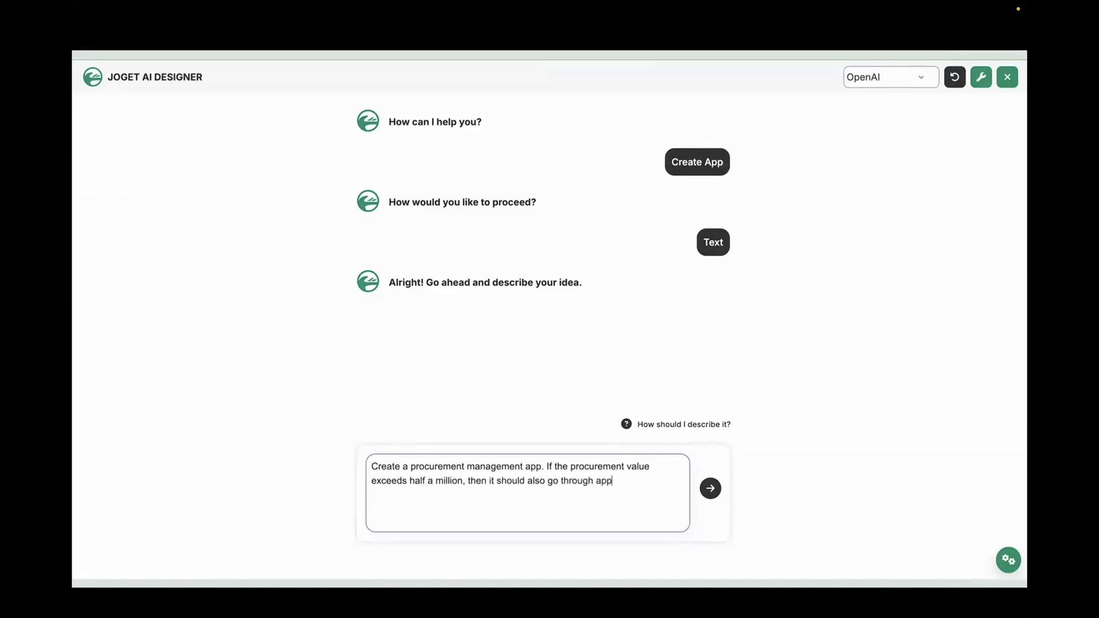
pyautogui.write('roval via the (CFO)')
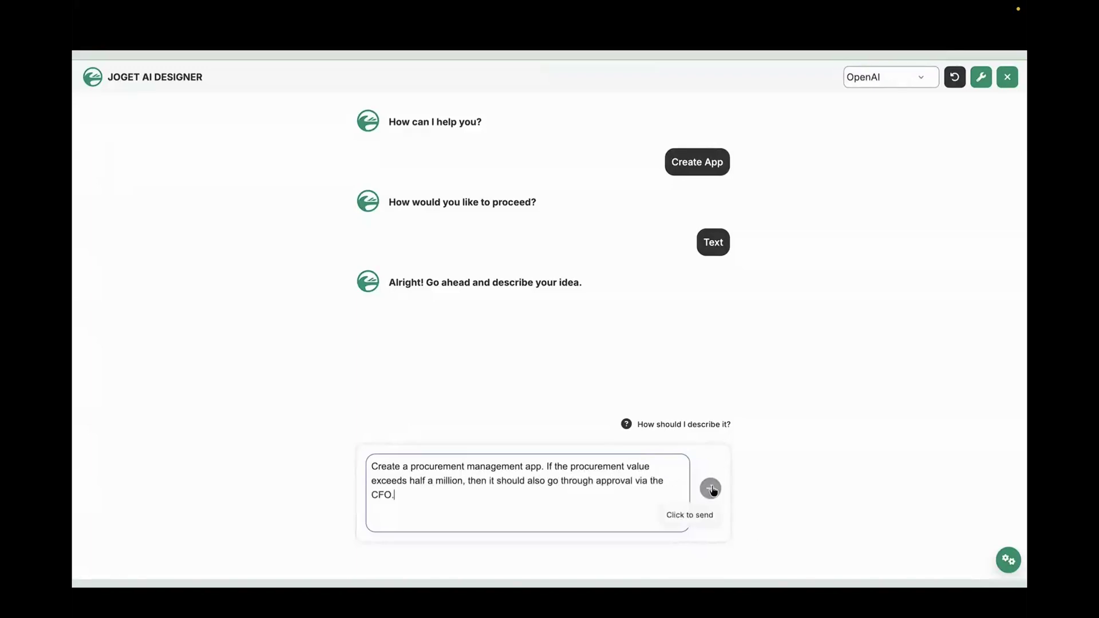
pyautogui.click(710, 488)
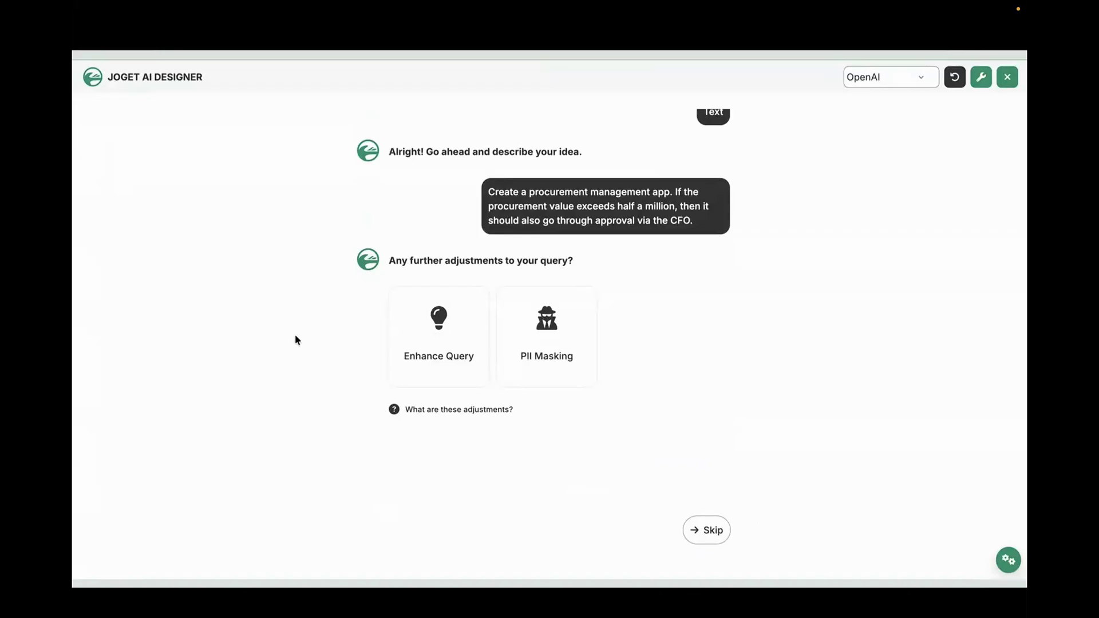
# Step: Enhance the query, continue with the enhanced version and skip further adjustments to generate the process proposal
pyautogui.click(454, 336)
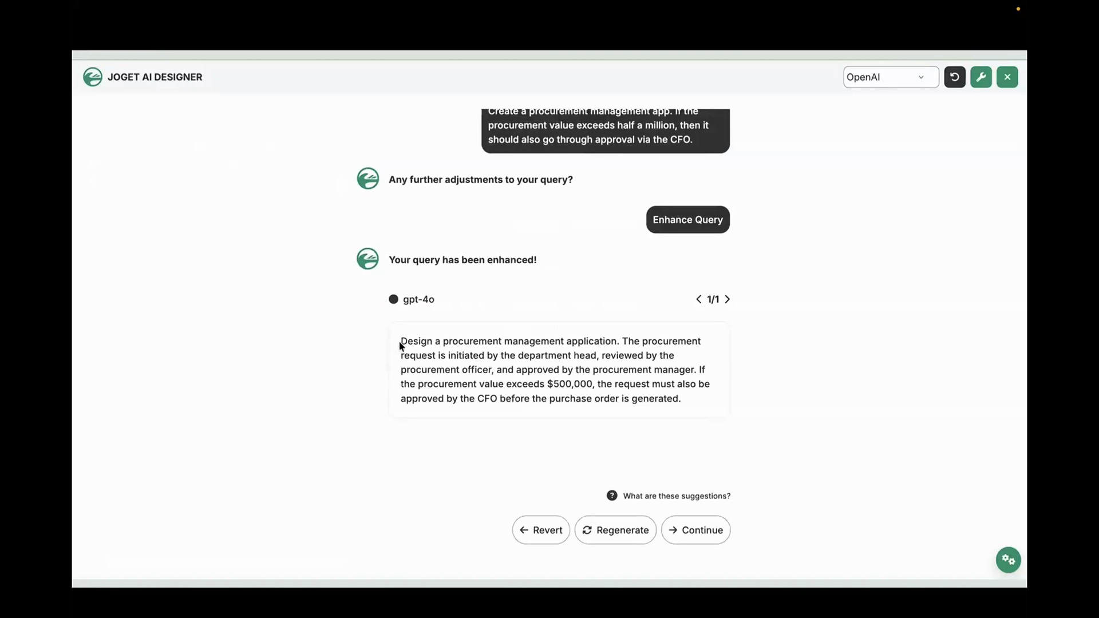
pyautogui.moveTo(400, 344); pyautogui.dragTo(621, 343)
pyautogui.click(621, 344)
pyautogui.moveTo(422, 387); pyautogui.dragTo(597, 386)
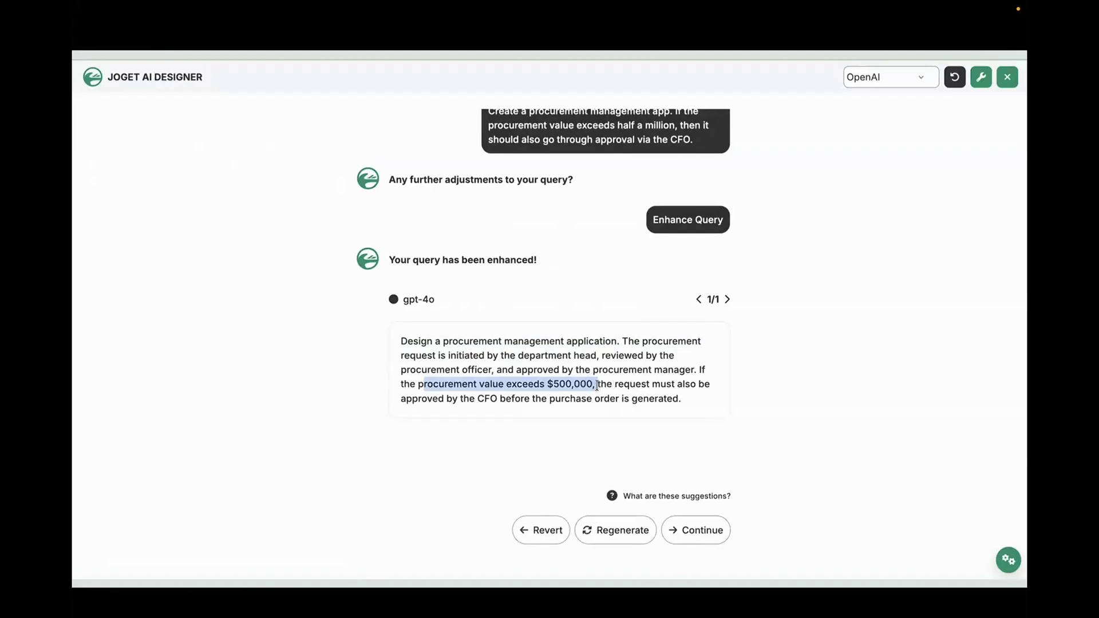
pyautogui.click(597, 386)
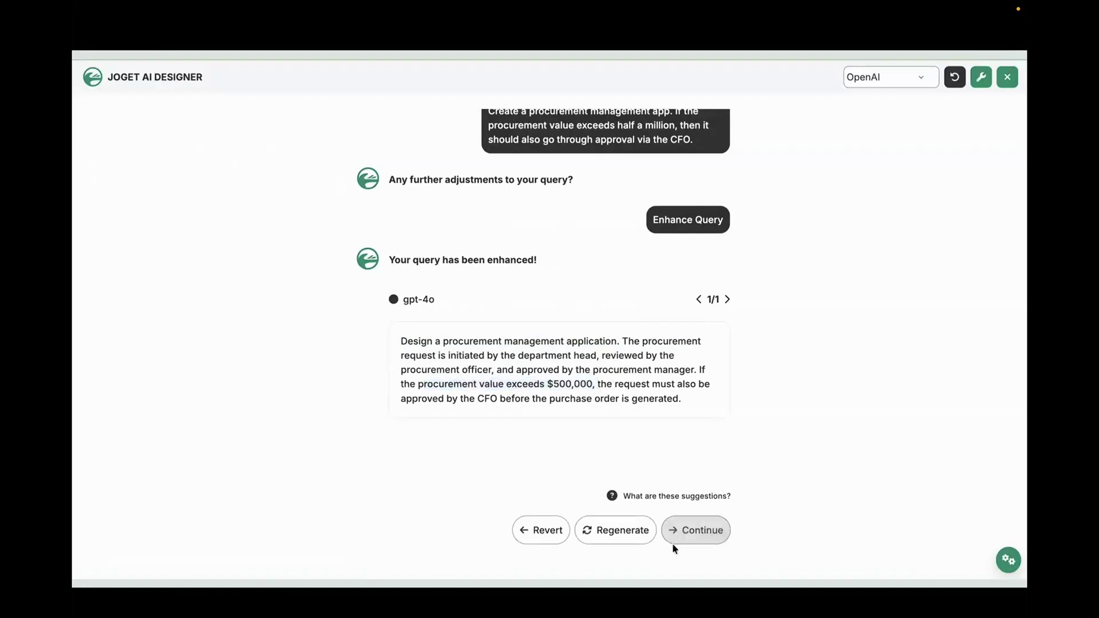
pyautogui.click(694, 541)
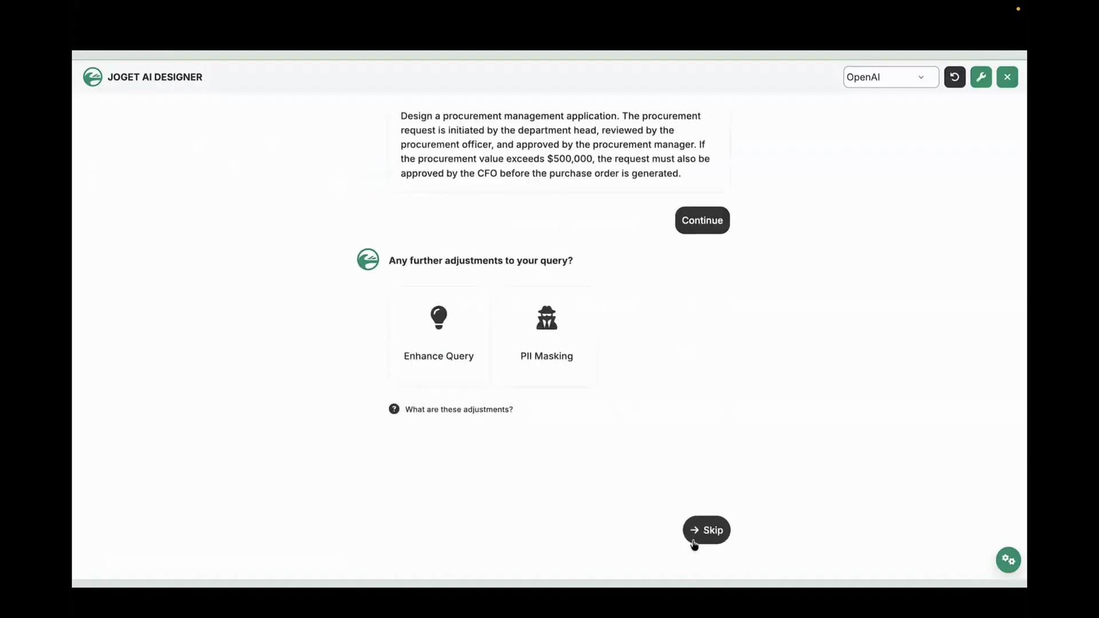
pyautogui.click(694, 541)
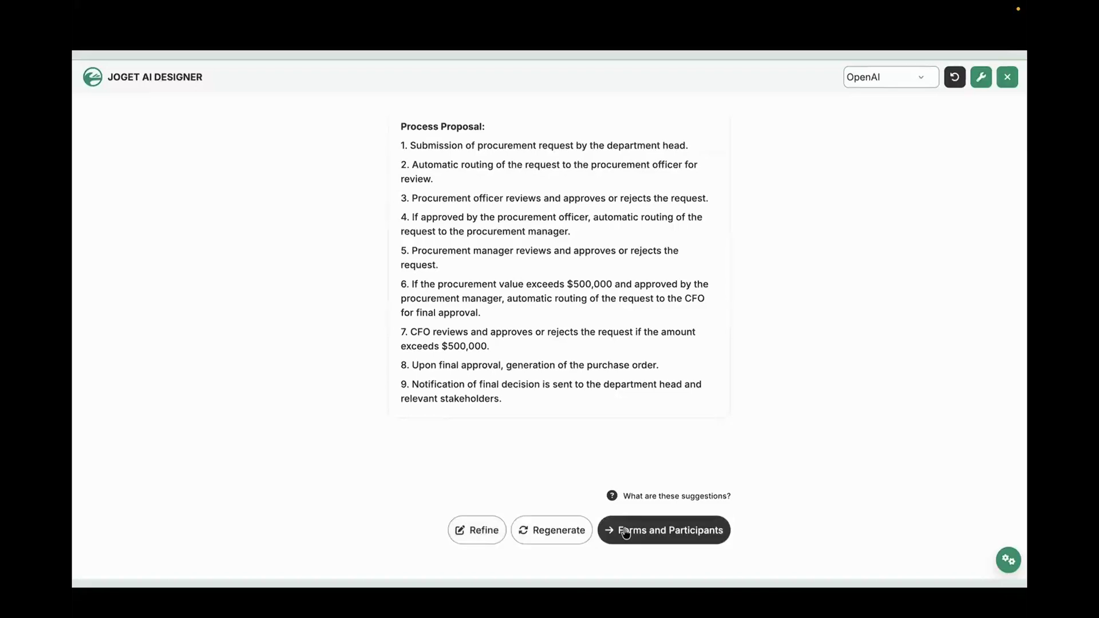
# Step: Generate the forms and participants from the process proposal and proceed to the process design
pyautogui.click(656, 534)
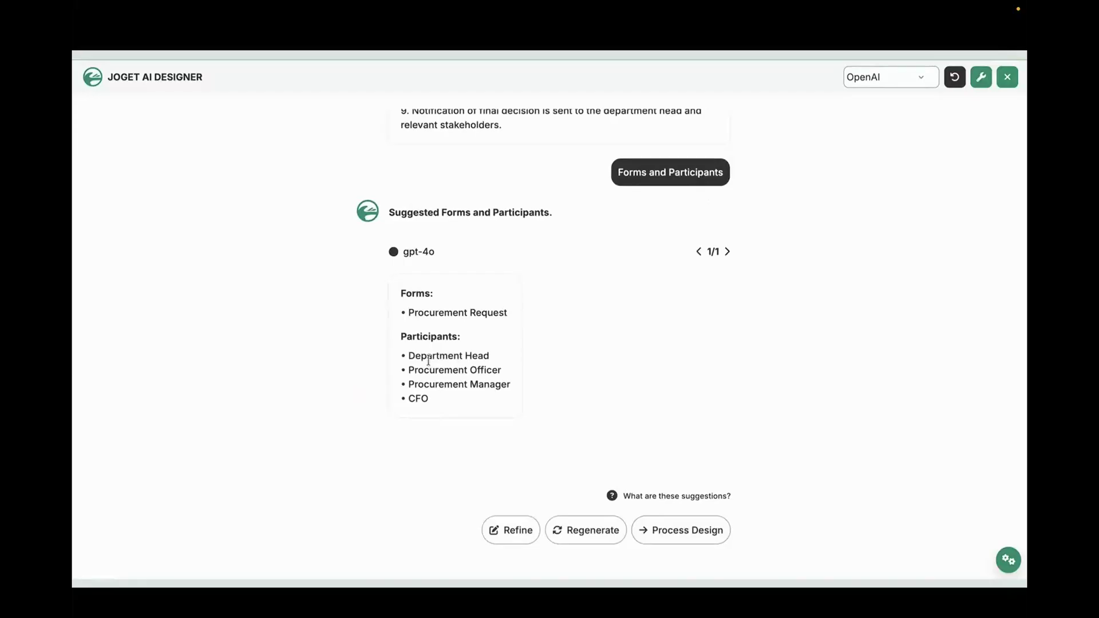
pyautogui.moveTo(407, 356); pyautogui.dragTo(441, 401)
pyautogui.click(441, 400)
pyautogui.click(687, 532)
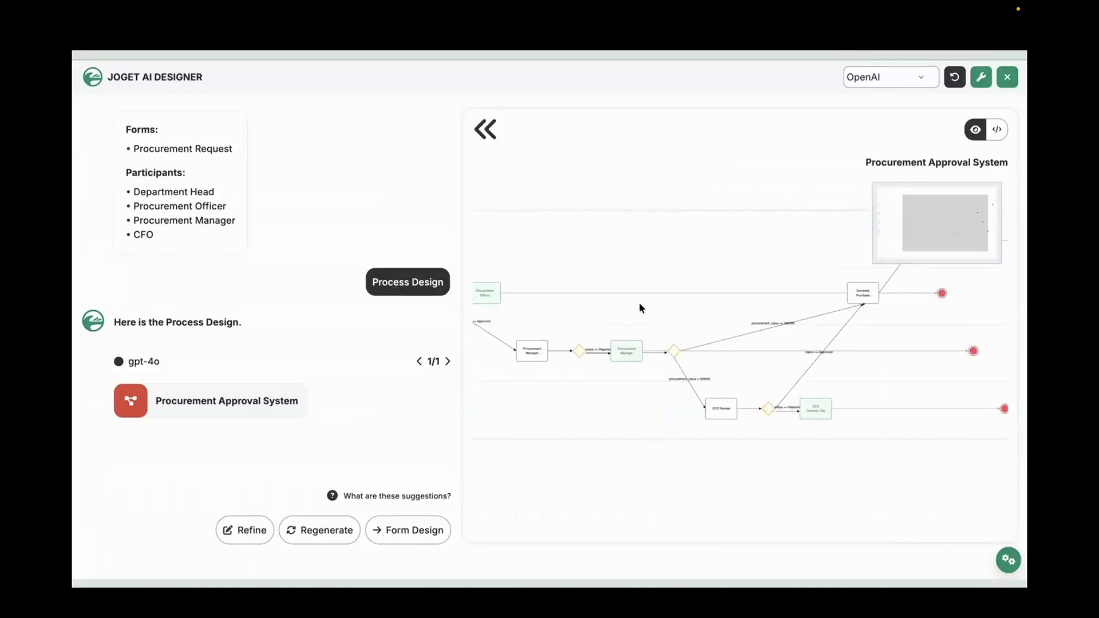
# Step: Examine the generated Procurement Approval System process, including its participant lanes, the procurement value decision and the CFO Review branch
pyautogui.scroll(5, 639, 304)
pyautogui.scroll(-3, 639, 304)
pyautogui.scroll(1, 640, 303)
pyautogui.moveTo(586, 335); pyautogui.dragTo(959, 306)
pyautogui.moveTo(765, 355); pyautogui.dragTo(1023, 369)
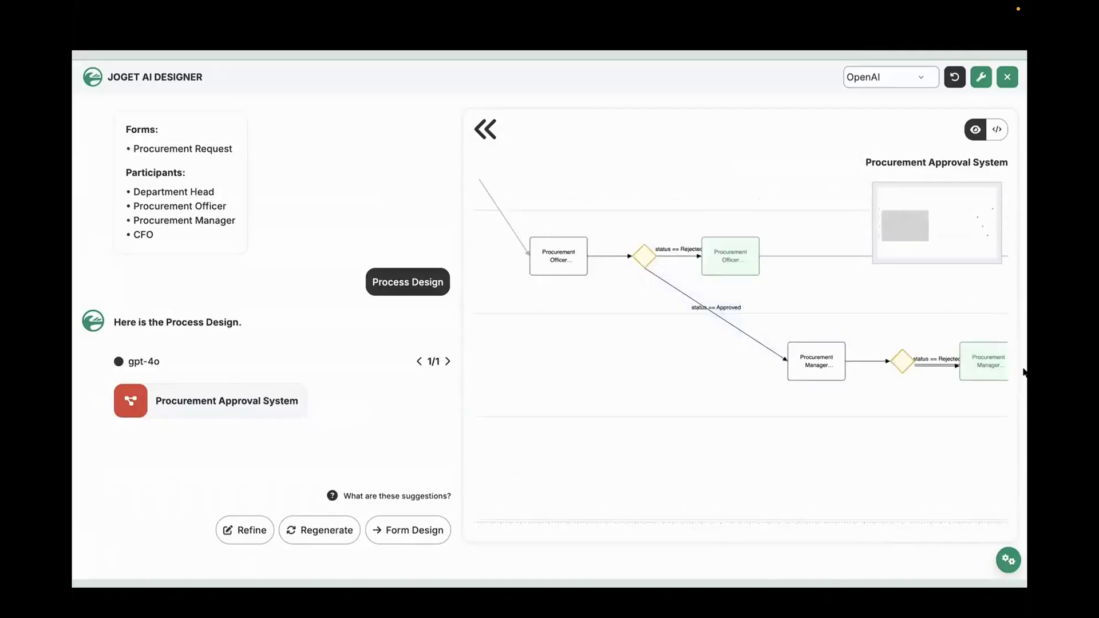
pyautogui.moveTo(613, 388); pyautogui.dragTo(636, 468)
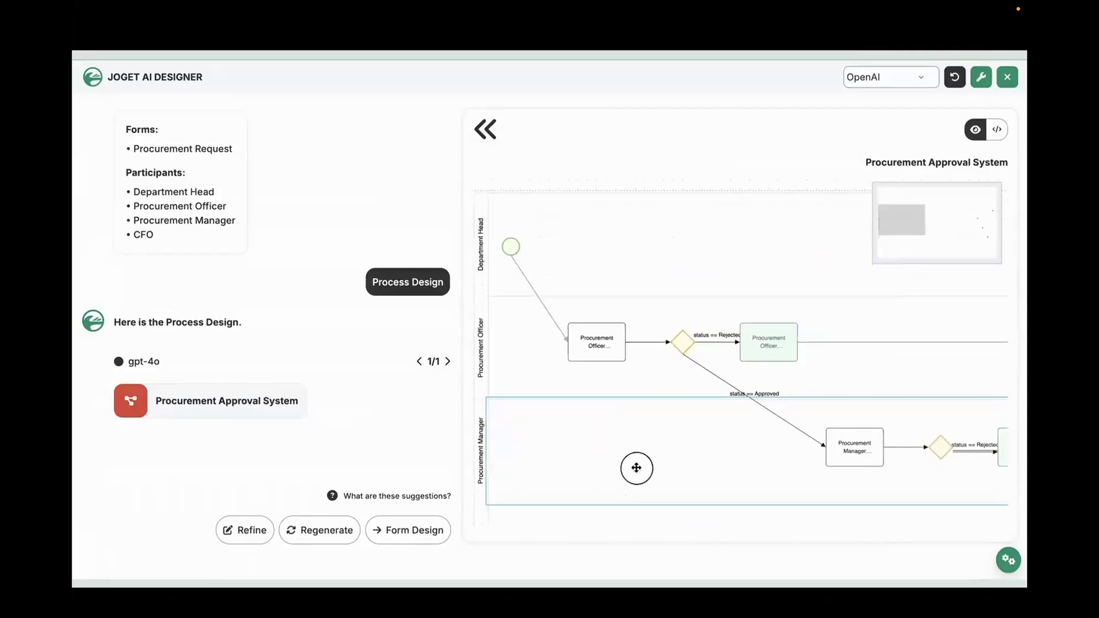
pyautogui.click(645, 472)
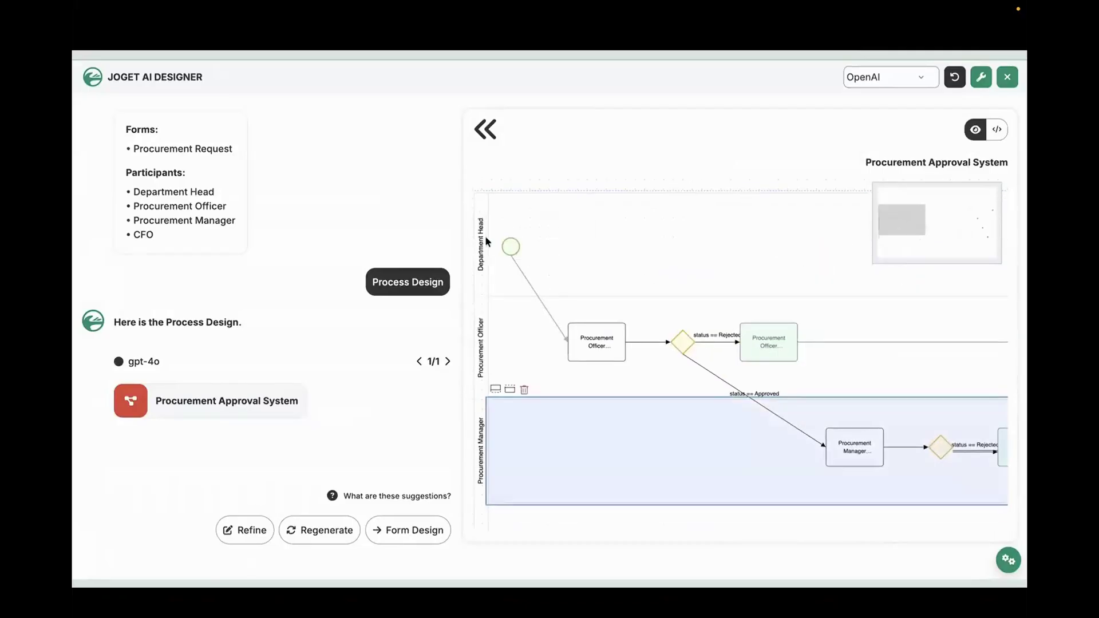
pyautogui.moveTo(564, 442); pyautogui.dragTo(584, 327)
pyautogui.click(515, 342)
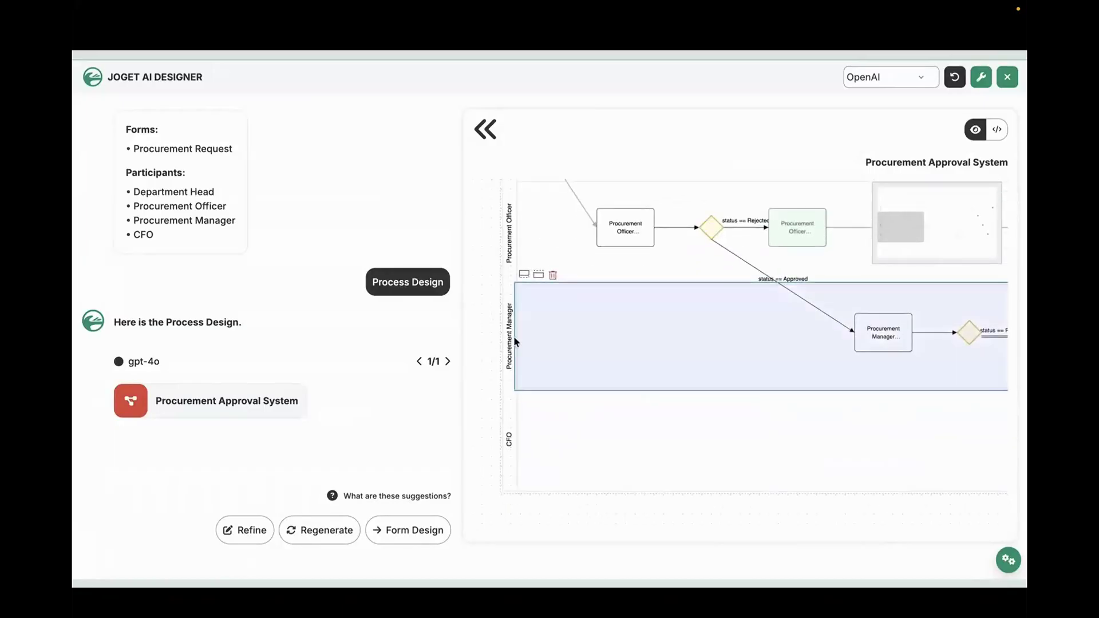
pyautogui.moveTo(947, 422); pyautogui.dragTo(609, 455)
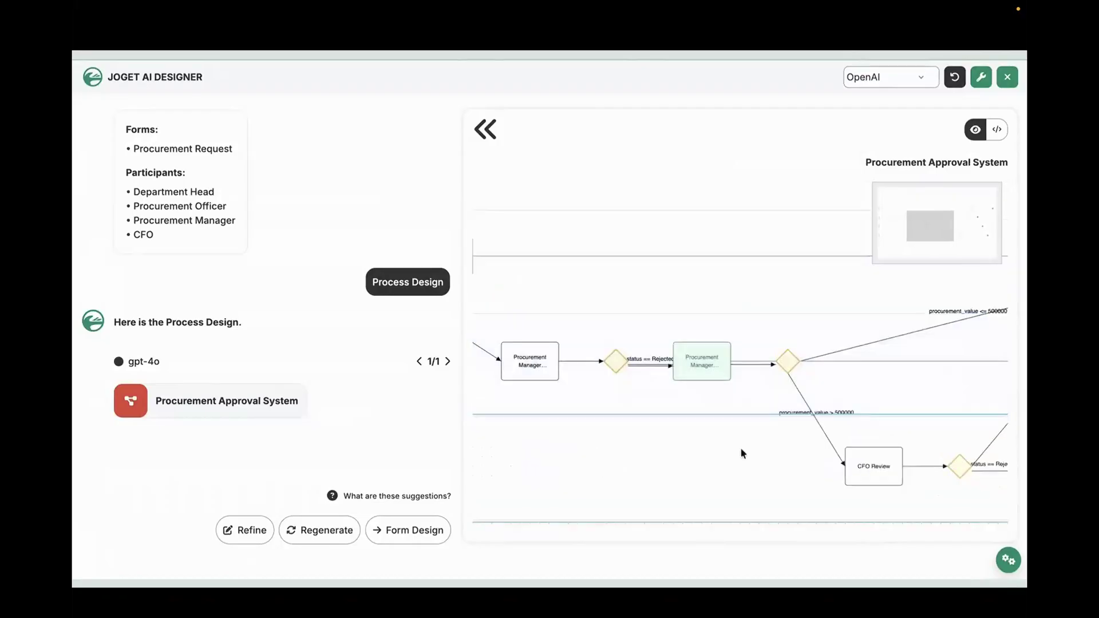
pyautogui.moveTo(817, 452); pyautogui.dragTo(621, 448)
pyautogui.click(621, 447)
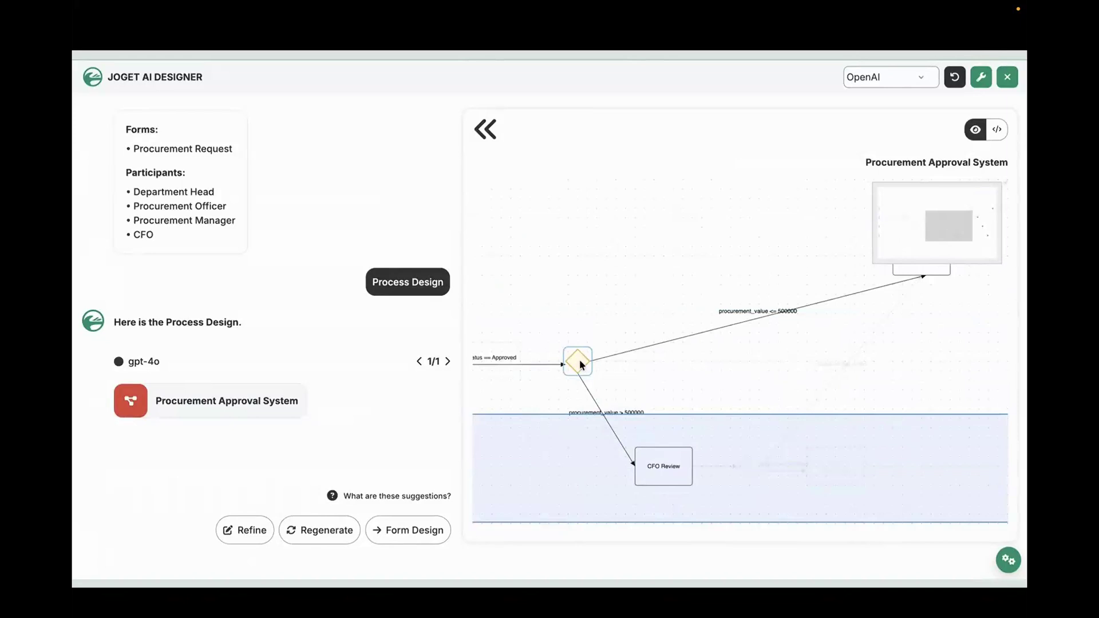
pyautogui.moveTo(575, 368); pyautogui.dragTo(637, 465)
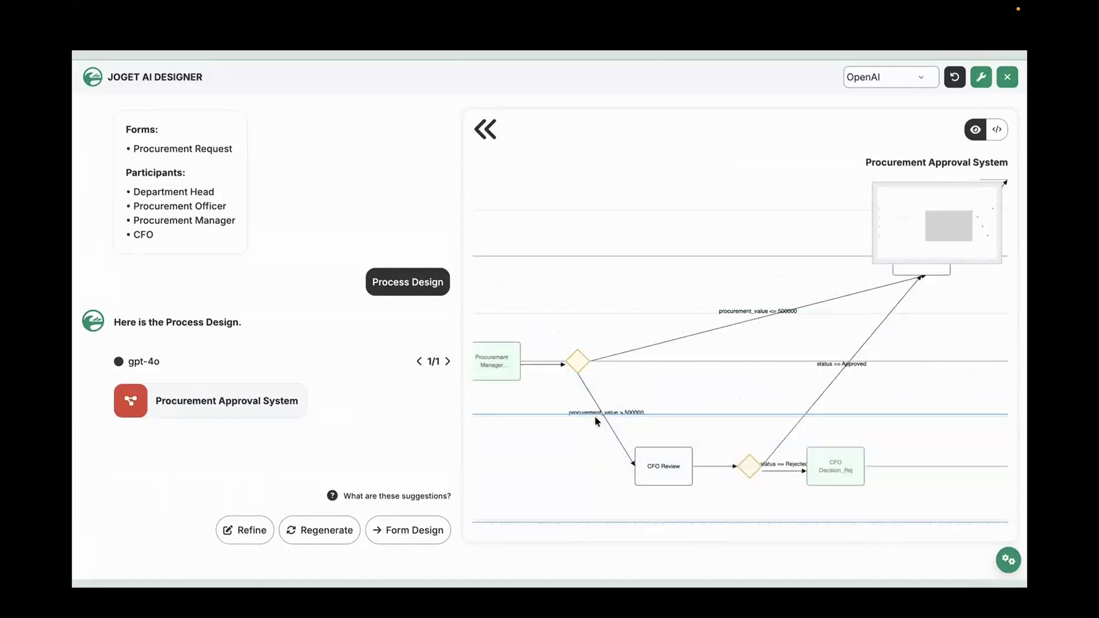
pyautogui.click(662, 456)
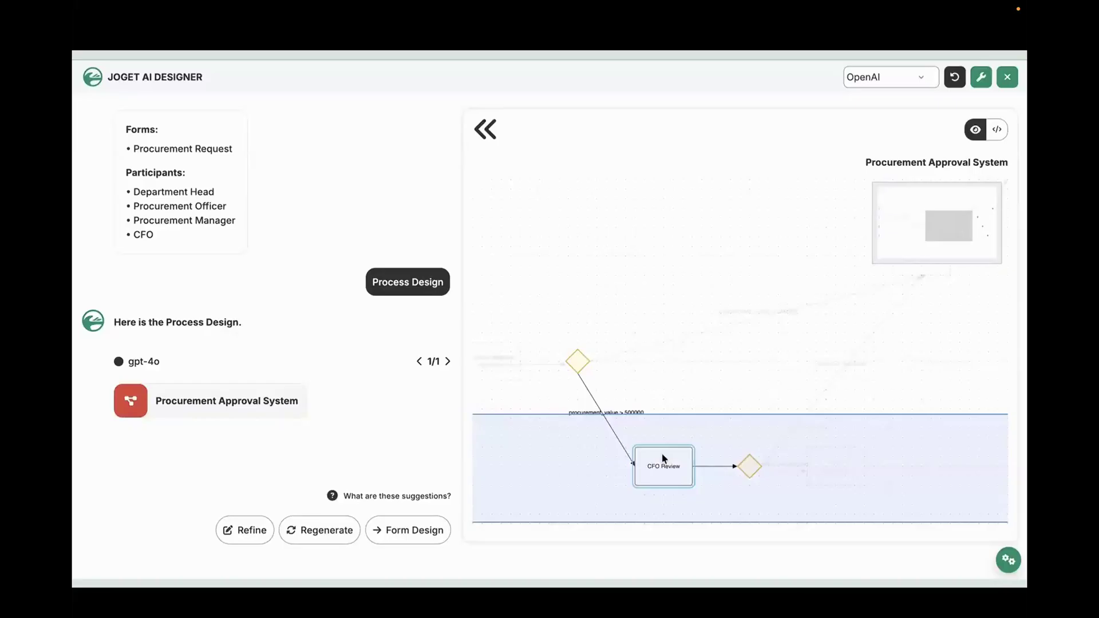
pyautogui.click(767, 535)
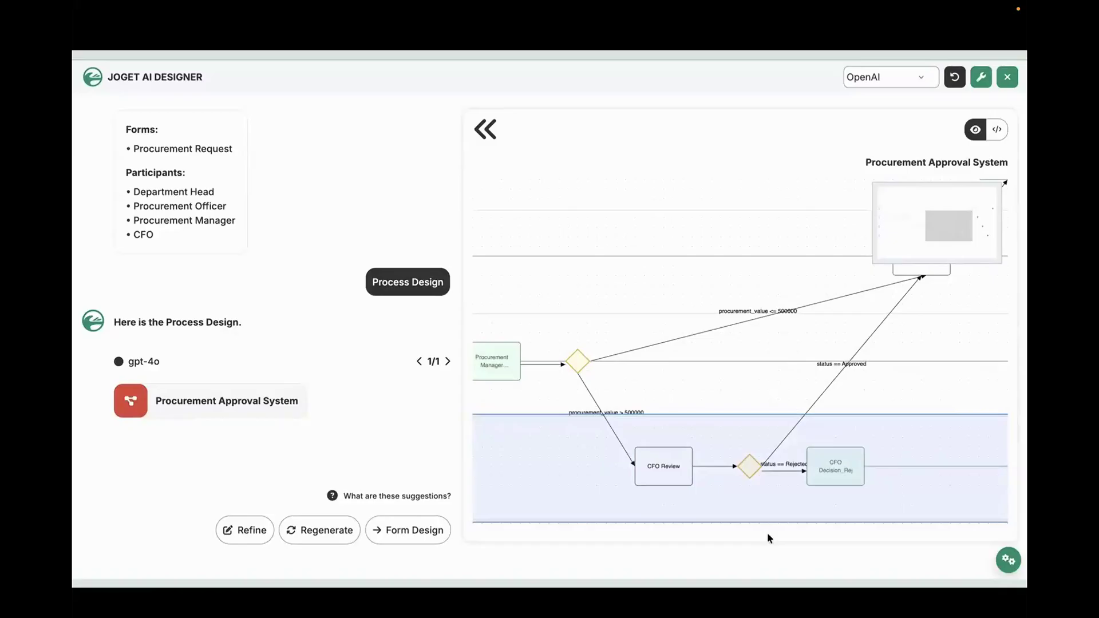
# Step: Generate the form design and preview purchase-request-form.png on the desktop as a reference for it
pyautogui.click(424, 531)
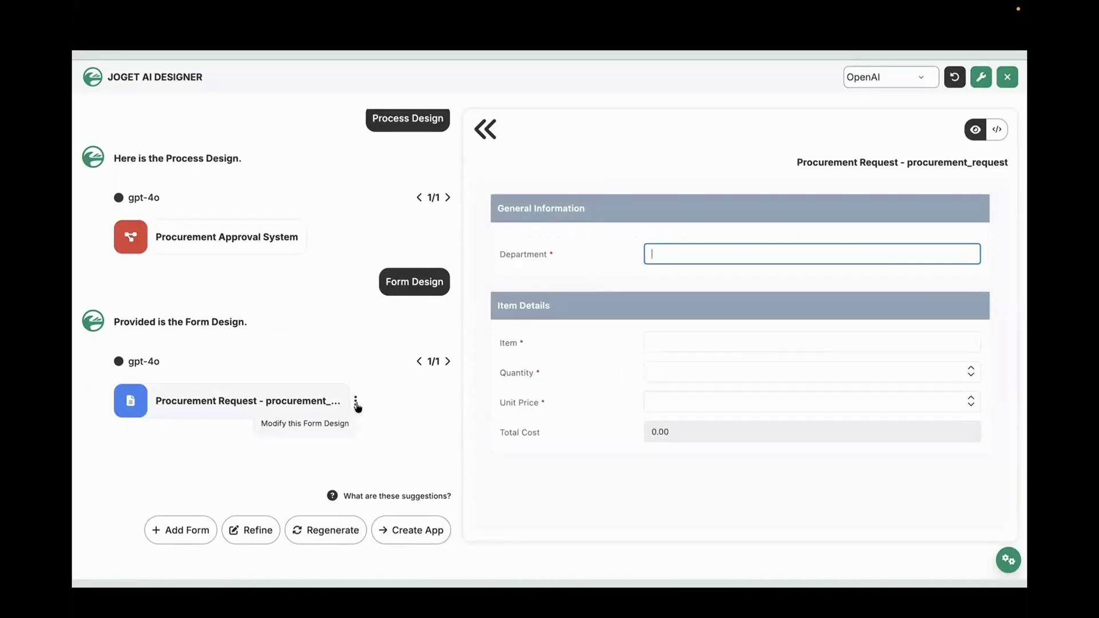
pyautogui.hotkey('ctrl', 'Left')
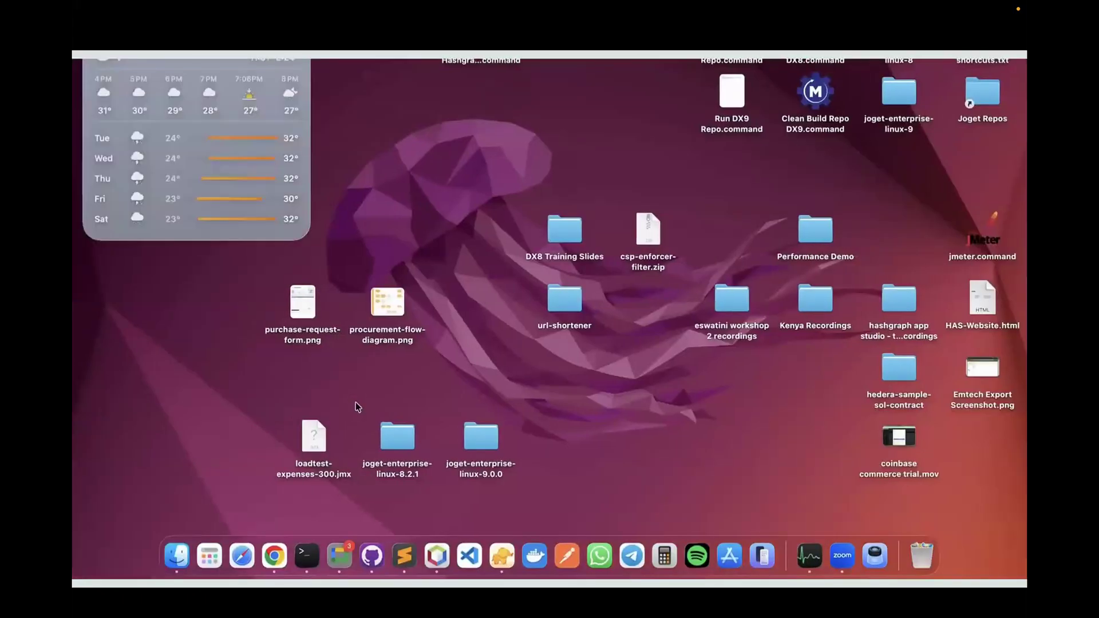
pyautogui.click(302, 311)
pyautogui.press('space')
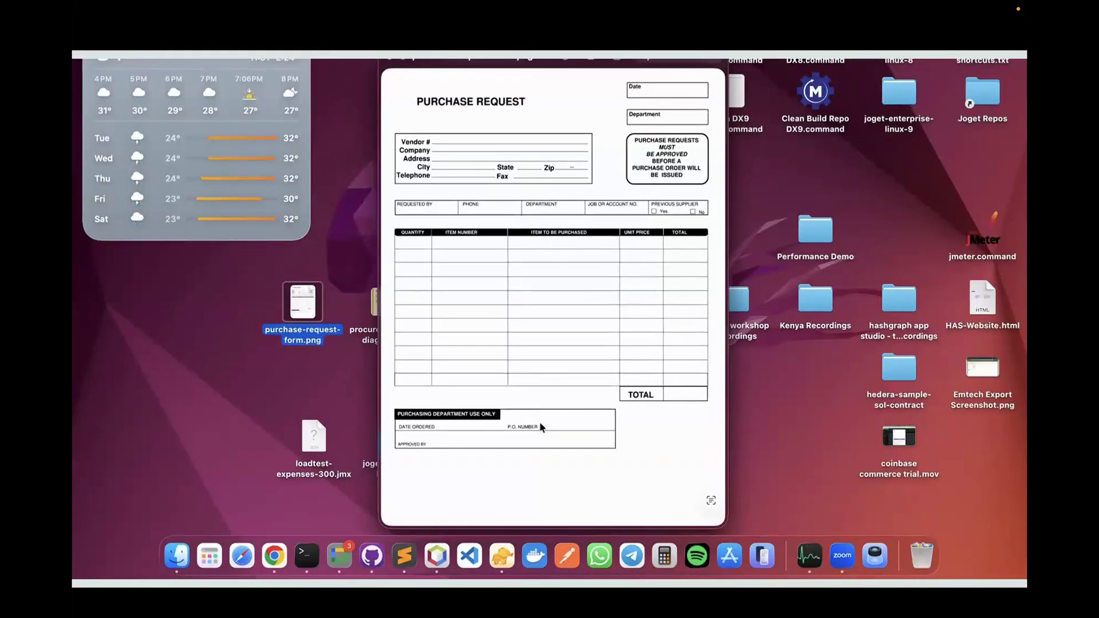
pyautogui.press('space')
pyautogui.hotkey('ctrl', 'Right')
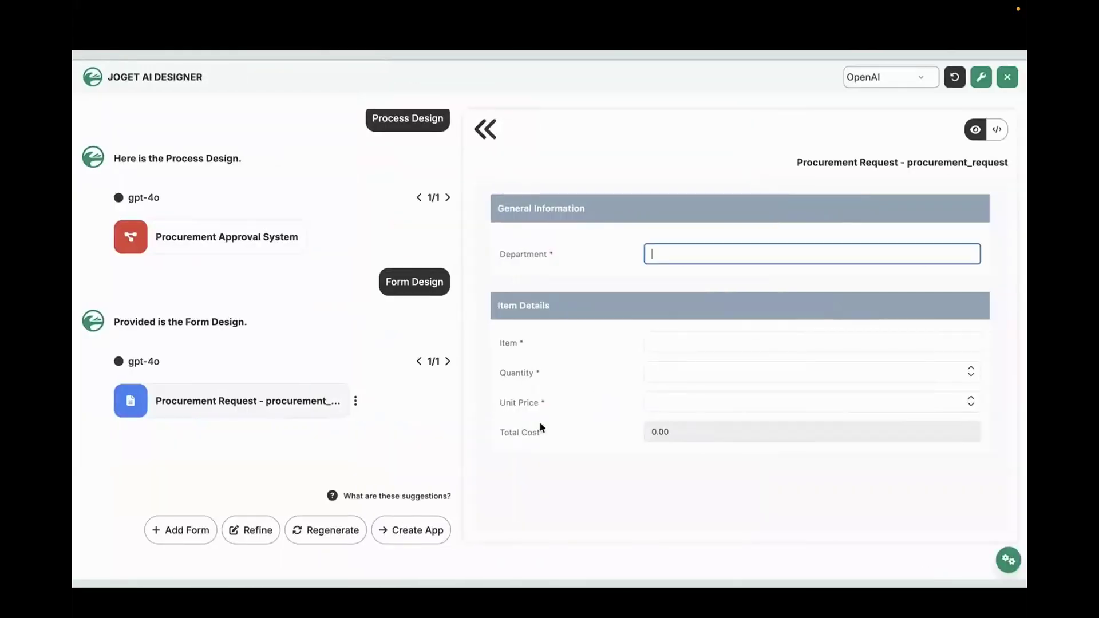
# Step: Choose to replace the Procurement Request form design and attach purchase-request-form.png from the Desktop folder
pyautogui.click(356, 401)
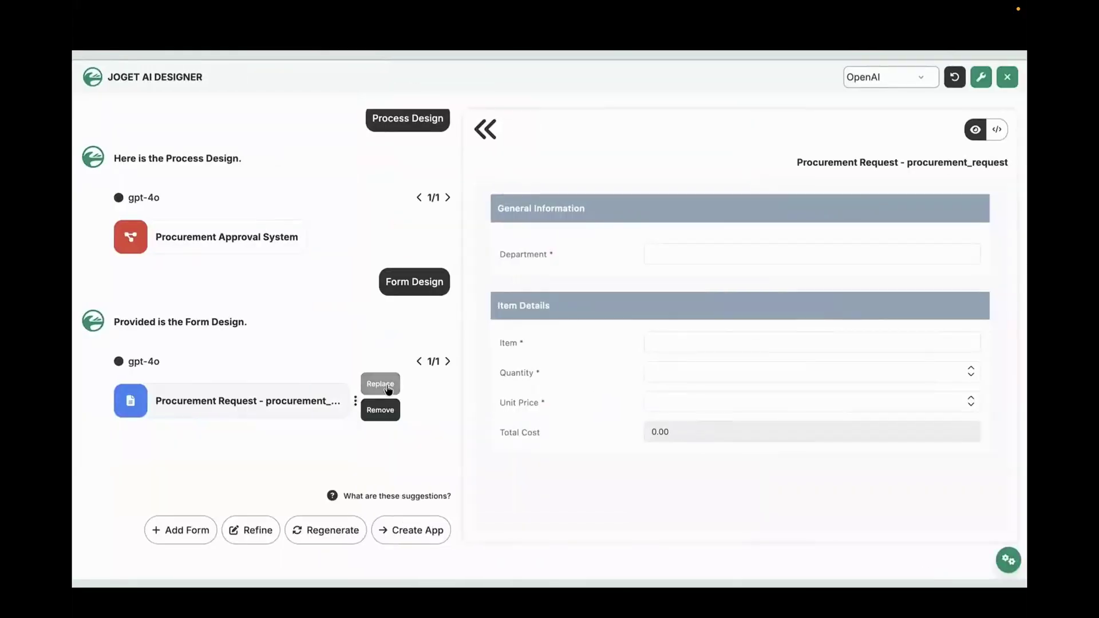
pyautogui.click(387, 388)
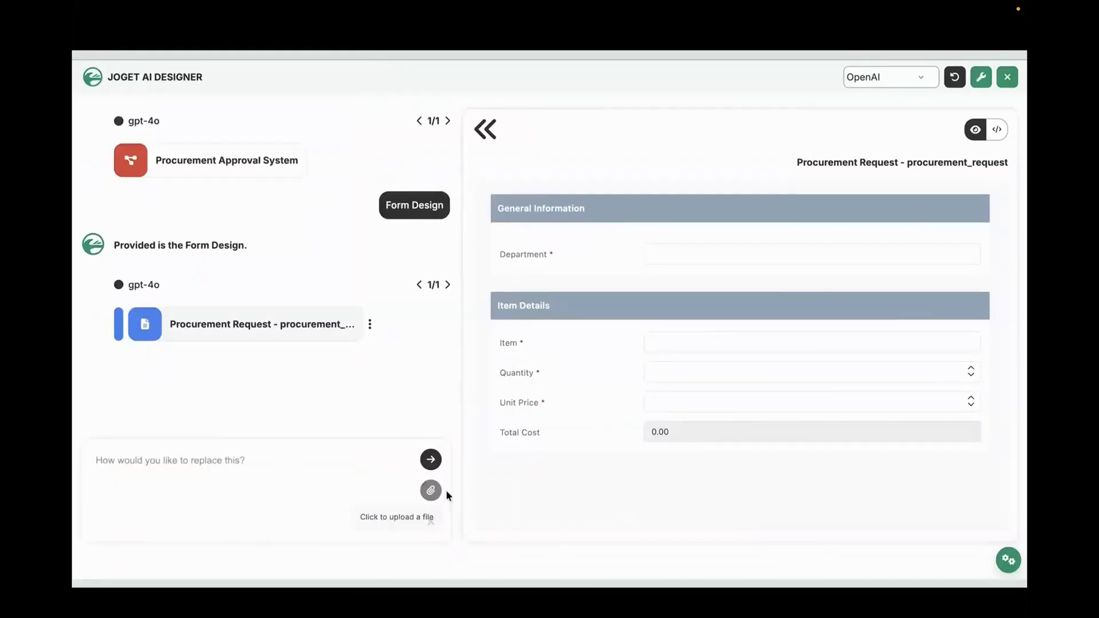
pyautogui.click(431, 491)
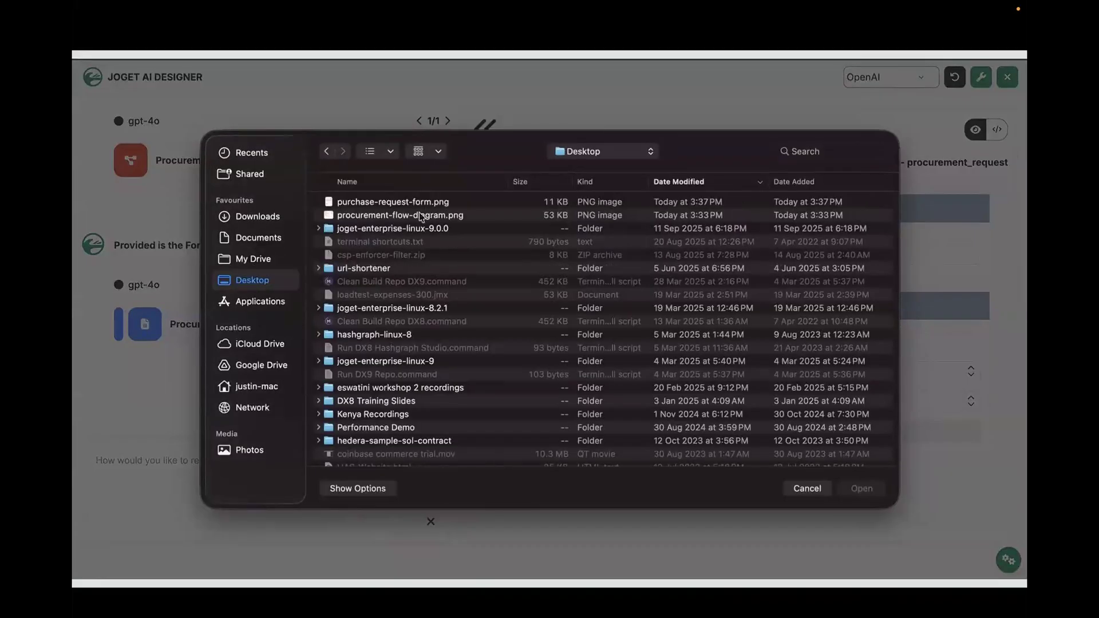
pyautogui.click(404, 207)
pyautogui.click(858, 490)
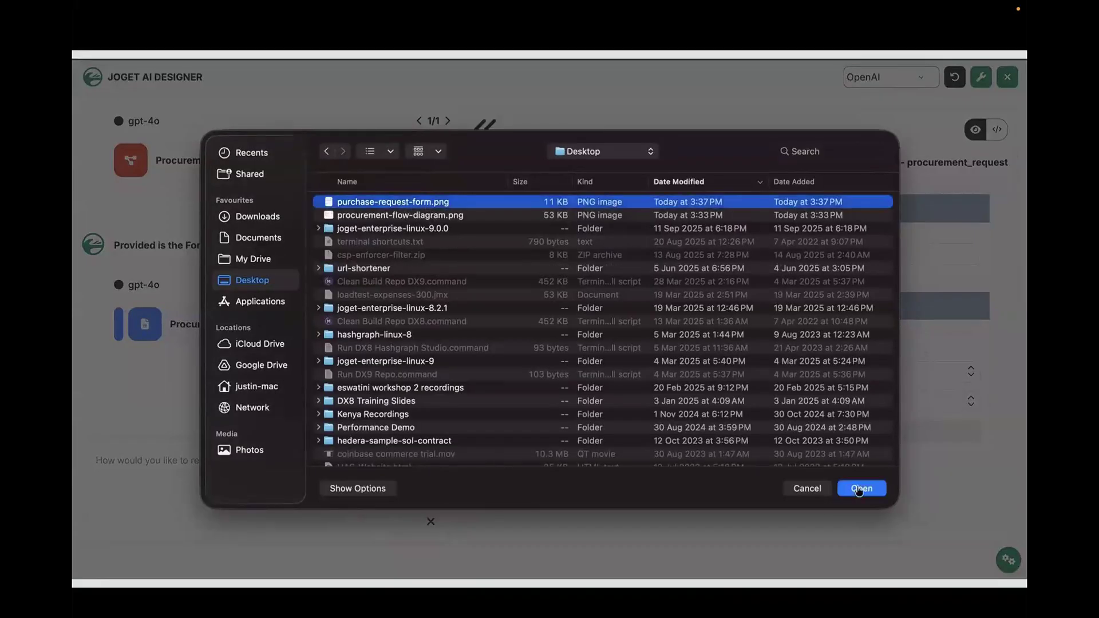
# Step: Submit the form replacement based on the attached image and review the generated Purchase Request Form through its Approval section
pyautogui.click(430, 455)
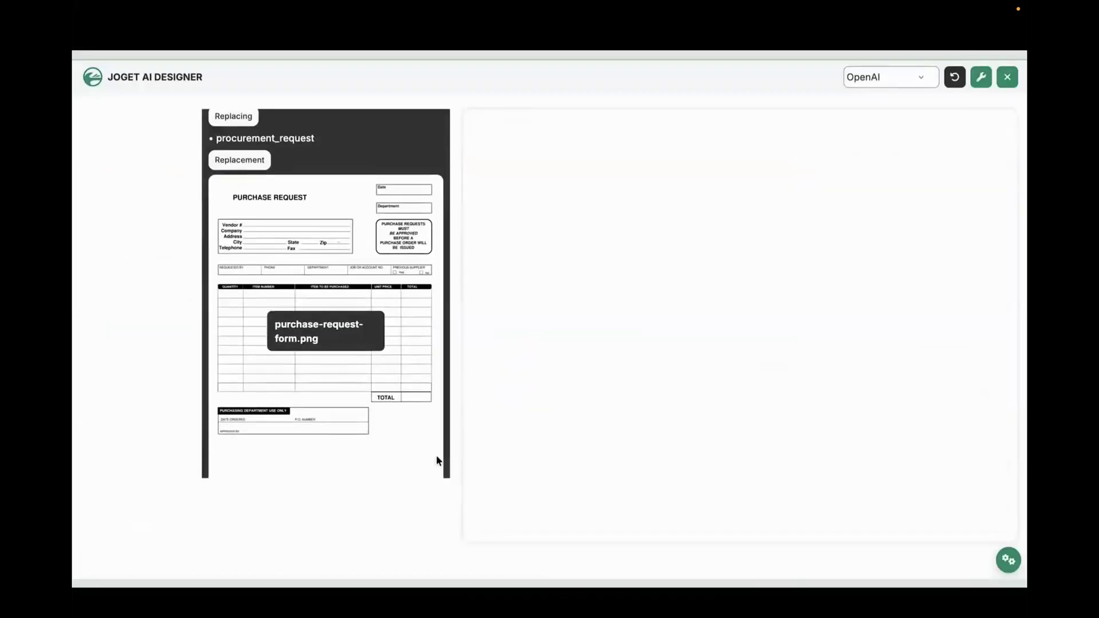
pyautogui.scroll(2, 417, 365)
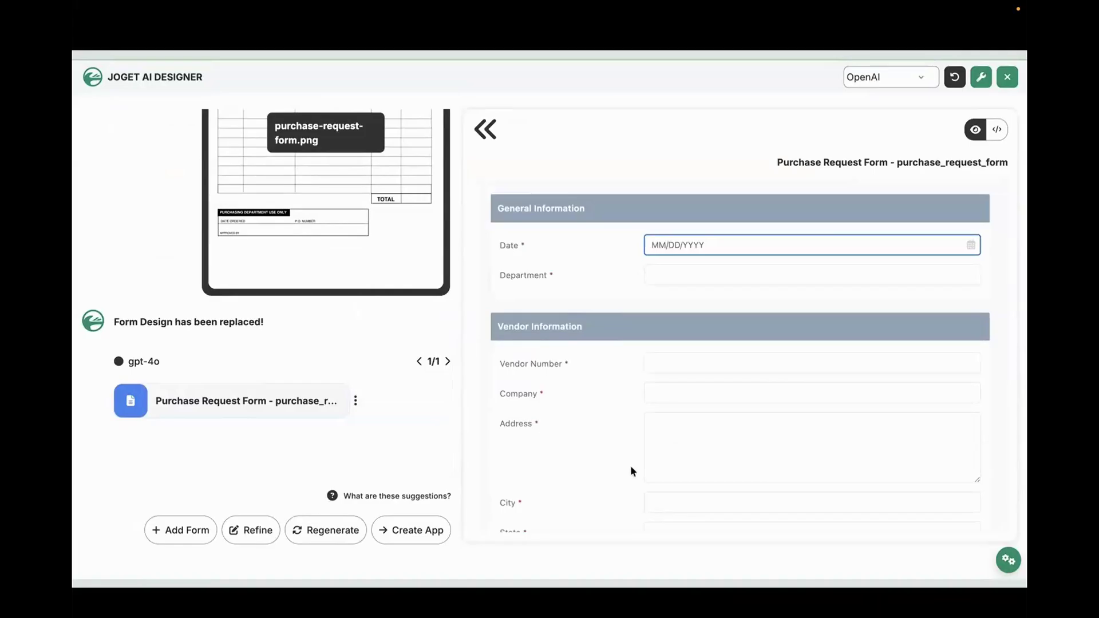
pyautogui.scroll(-3, 631, 469)
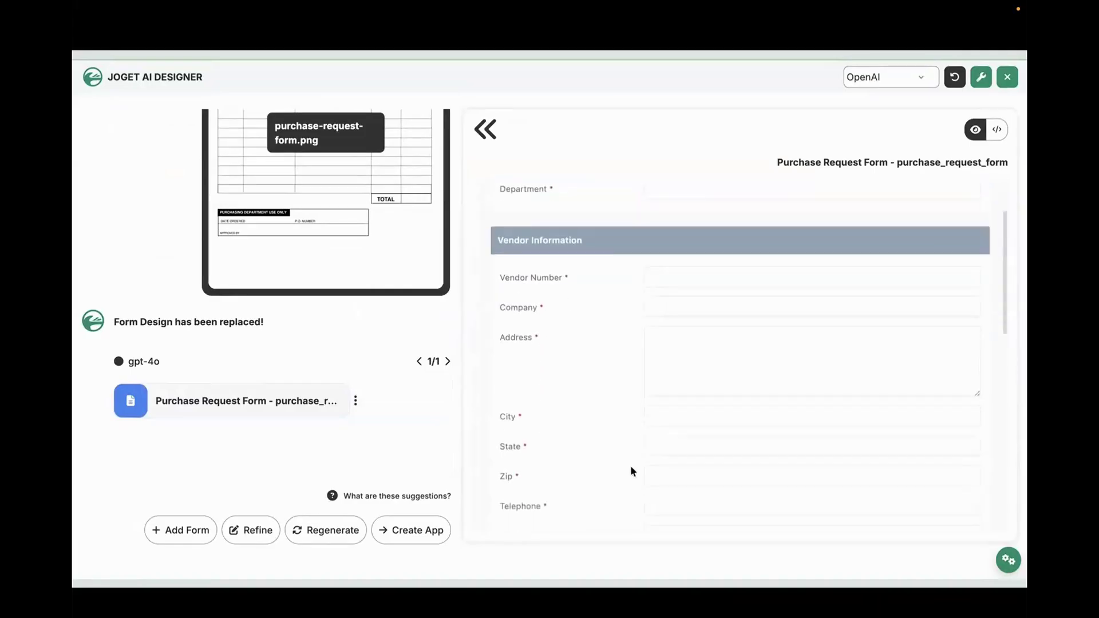
pyautogui.scroll(-2, 630, 465)
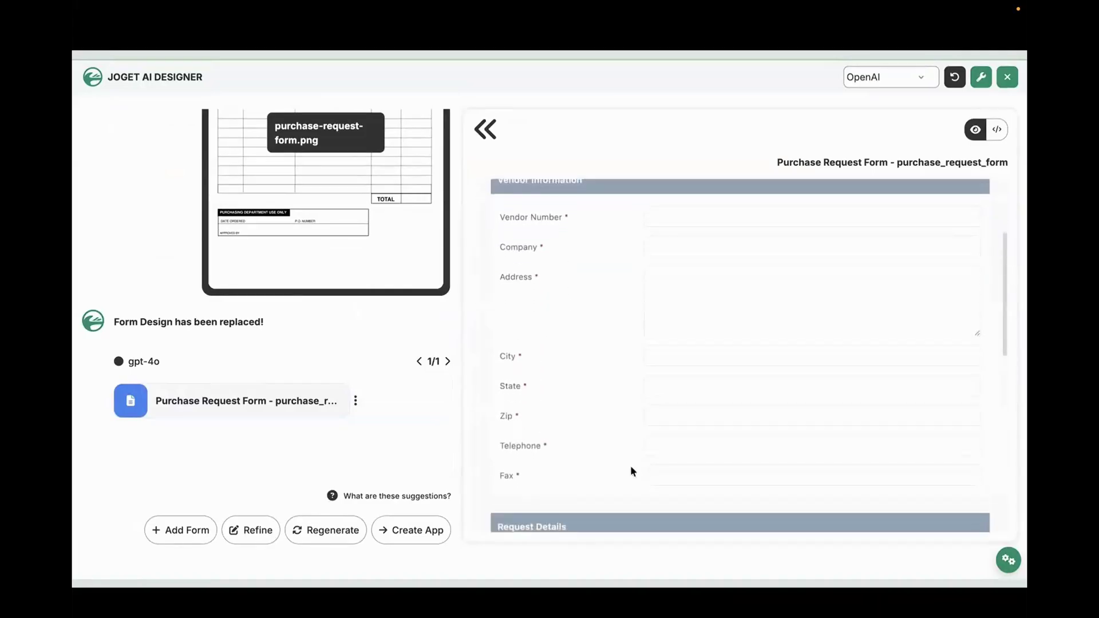
pyautogui.scroll(1, 524, 214)
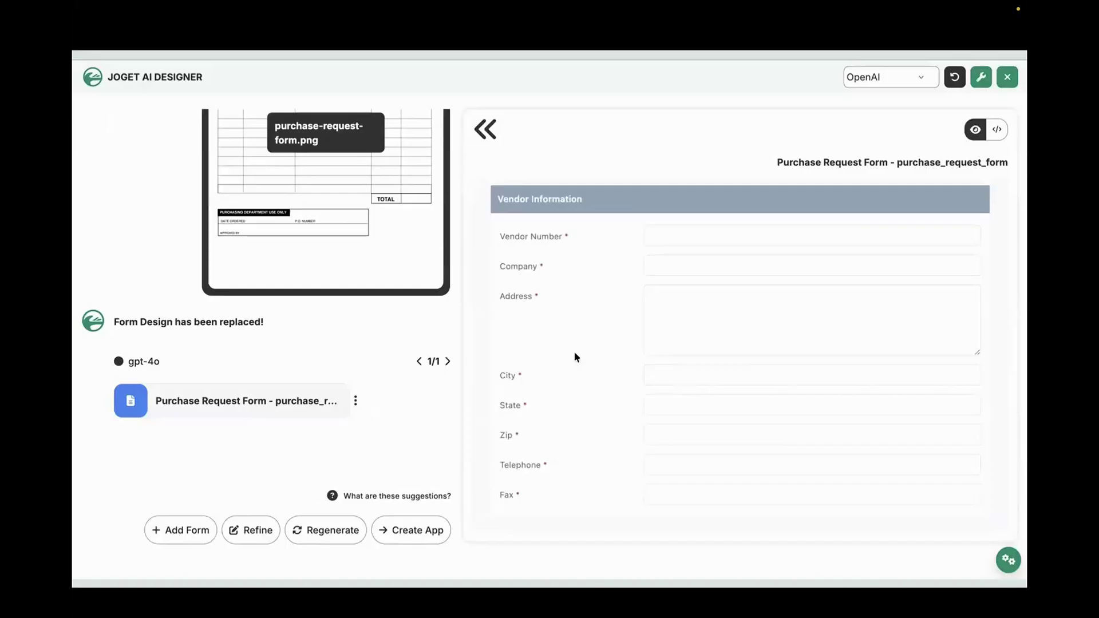
pyautogui.scroll(-1, 575, 352)
pyautogui.scroll(-4, 574, 353)
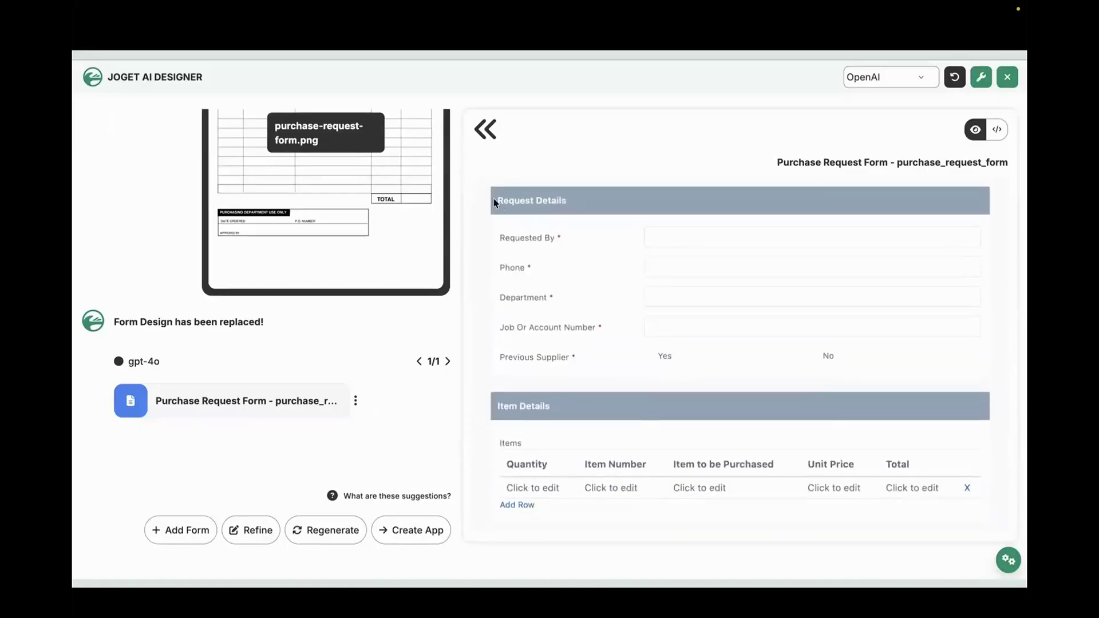
pyautogui.scroll(-2, 562, 407)
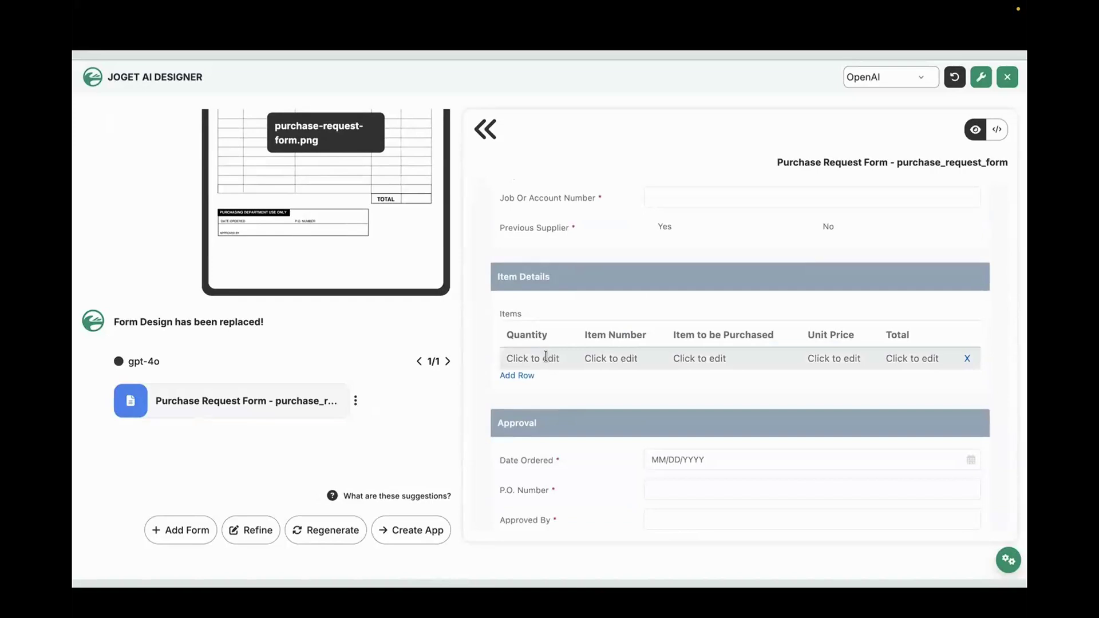
pyautogui.scroll(-1, 546, 356)
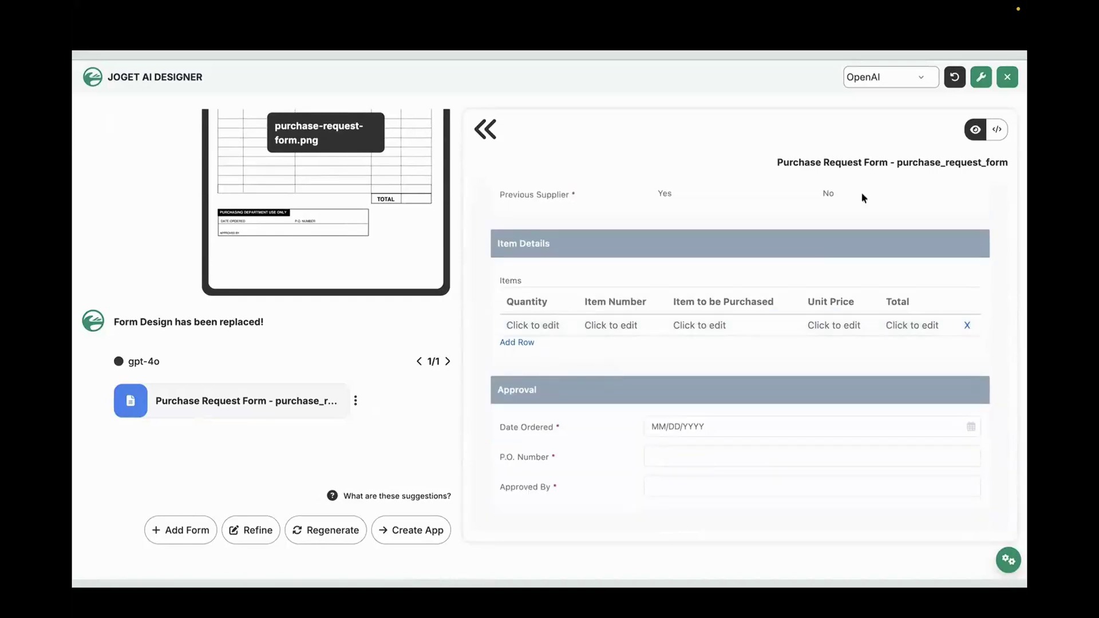
# Step: Create the app with the ID procurementManagementApp and the name Procurement Management App AI, and save it
pyautogui.click(425, 541)
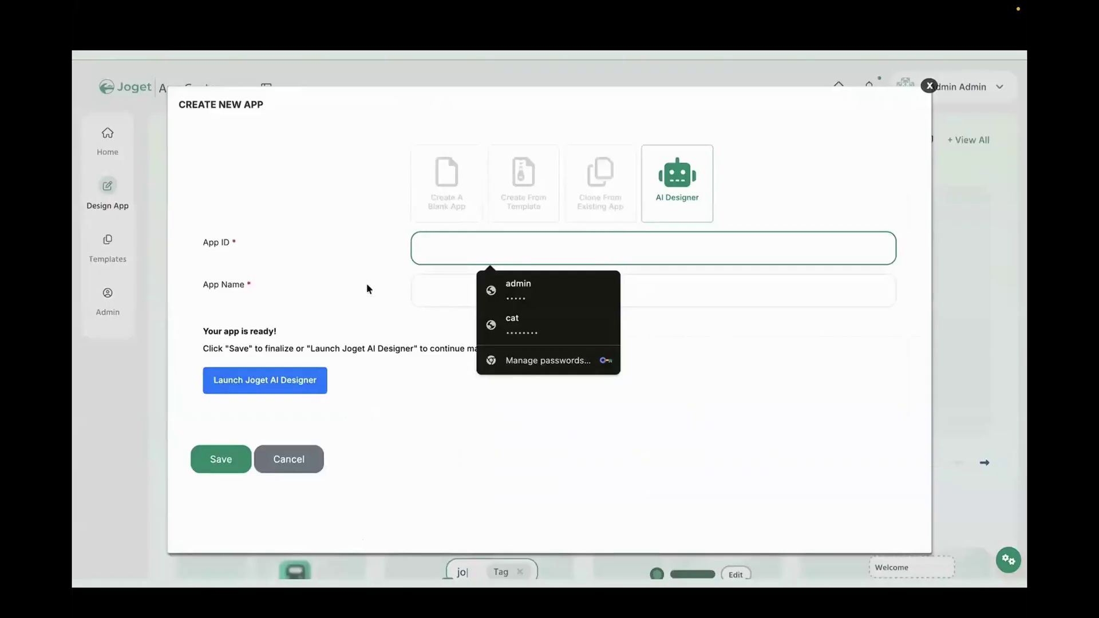
pyautogui.write('procurementManagemenet')
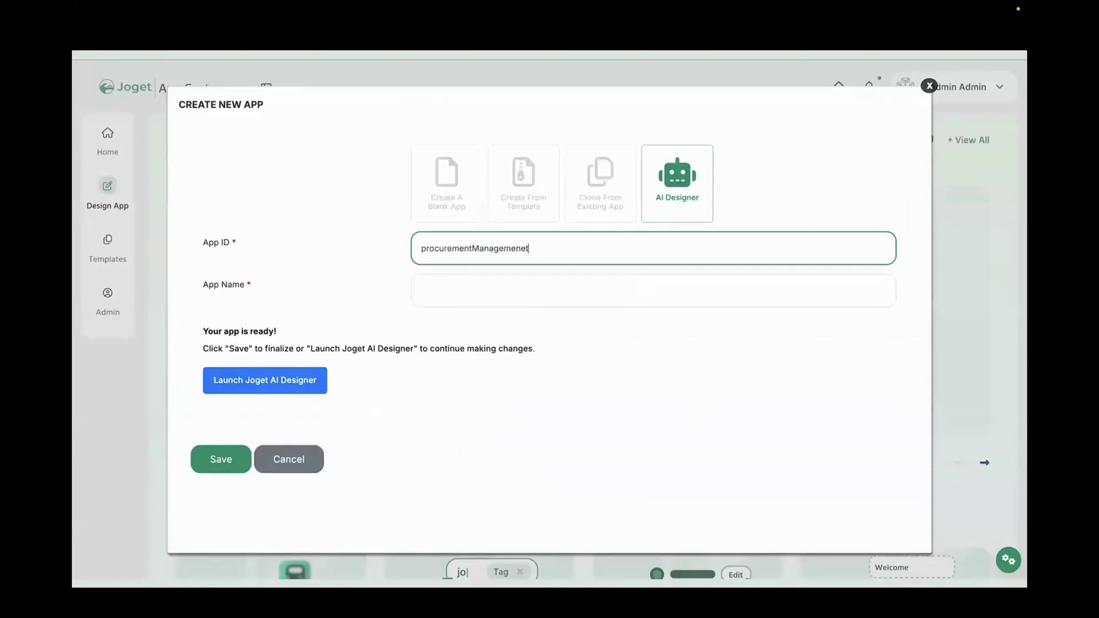
pyautogui.write('App')
pyautogui.press('Tab')
pyautogui.write('Procurement Manageme')
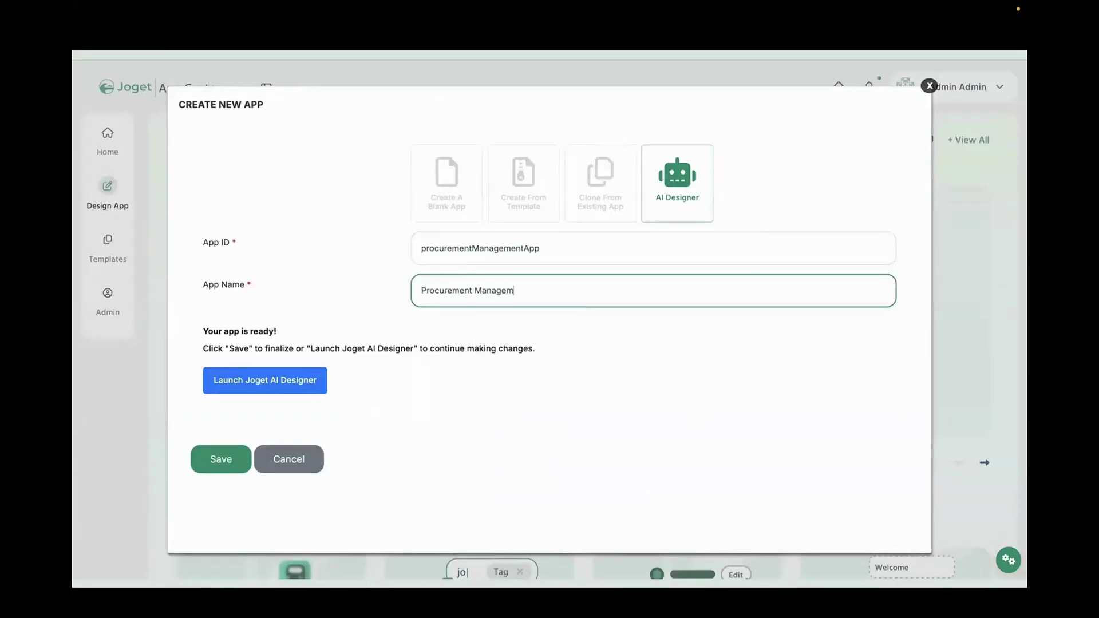
pyautogui.write('nt App AI')
pyautogui.click(215, 463)
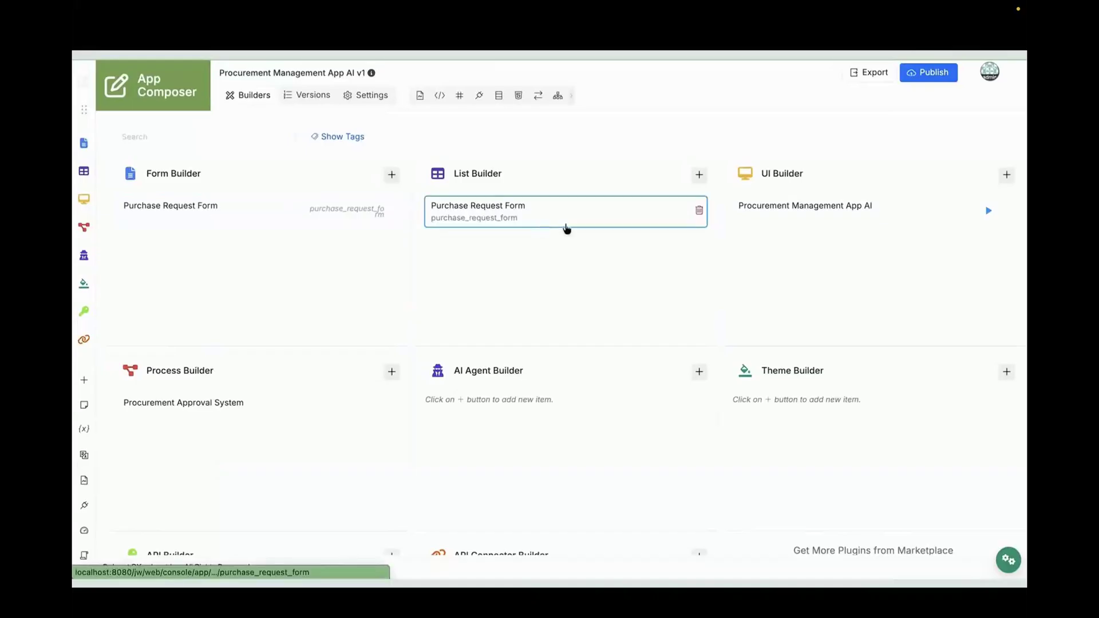
# Step: Open the Procurement Approval System process in the new app and examine its full flow and routing conditions
pyautogui.click(248, 410)
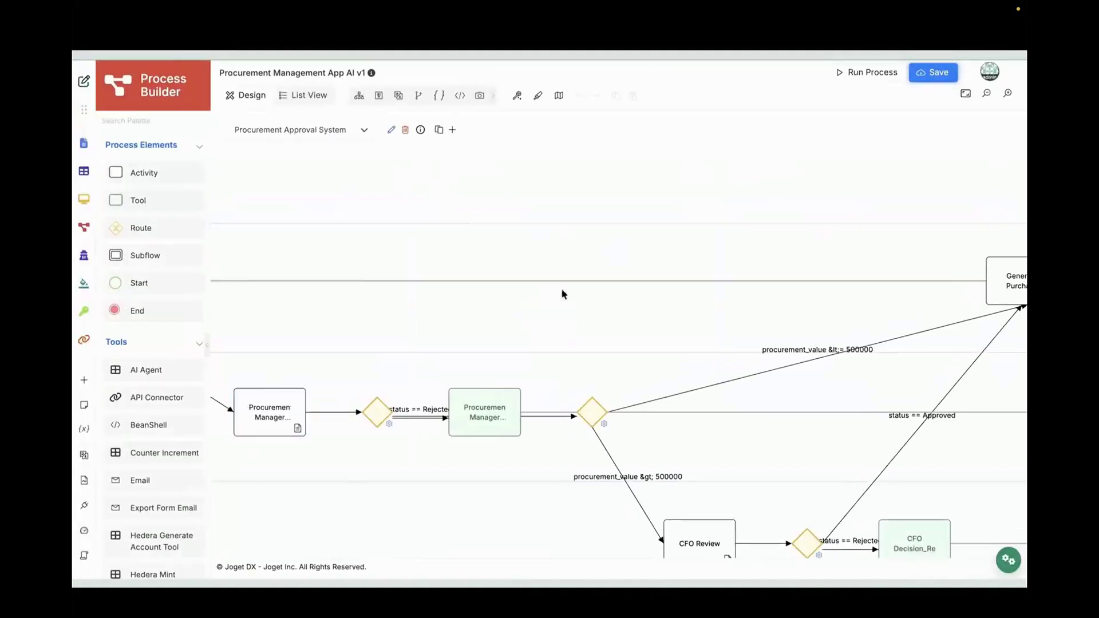
pyautogui.moveTo(392, 445); pyautogui.dragTo(463, 451)
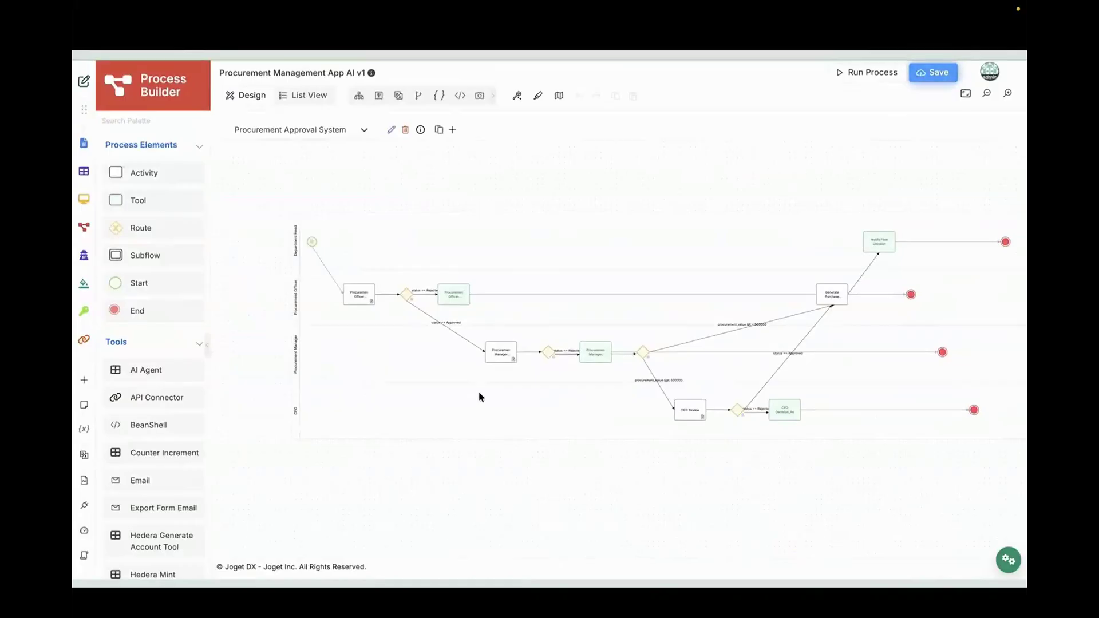
pyautogui.scroll(3, 479, 390)
pyautogui.scroll(-1, 478, 390)
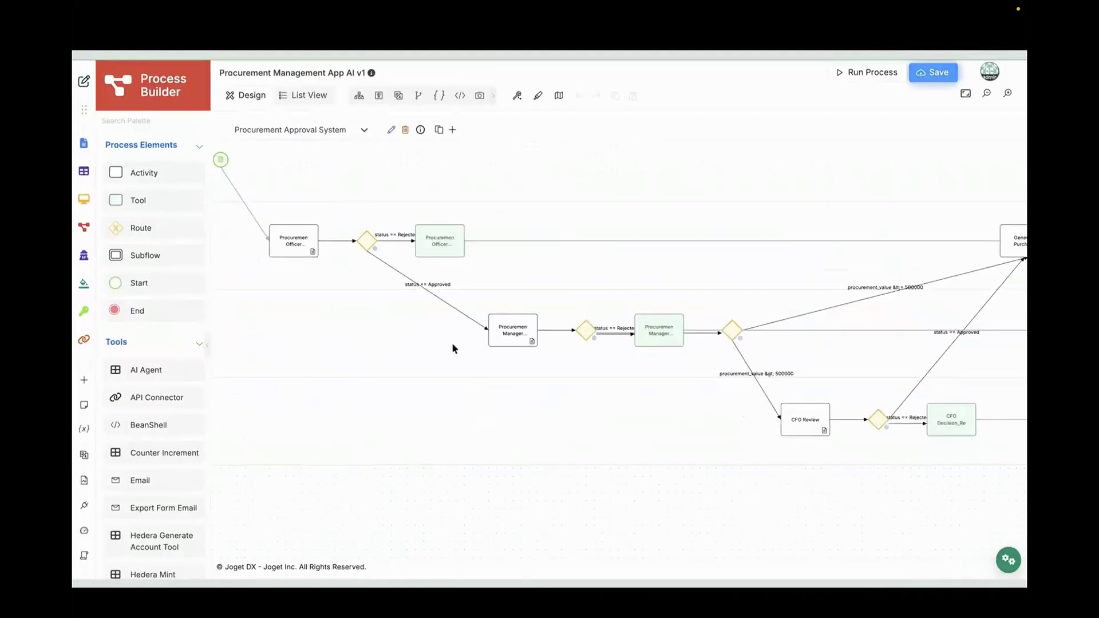
# Step: Leave the process without saving and review the sections of the Purchase Request Form in Form Builder
pyautogui.click(84, 144)
pyautogui.click(201, 127)
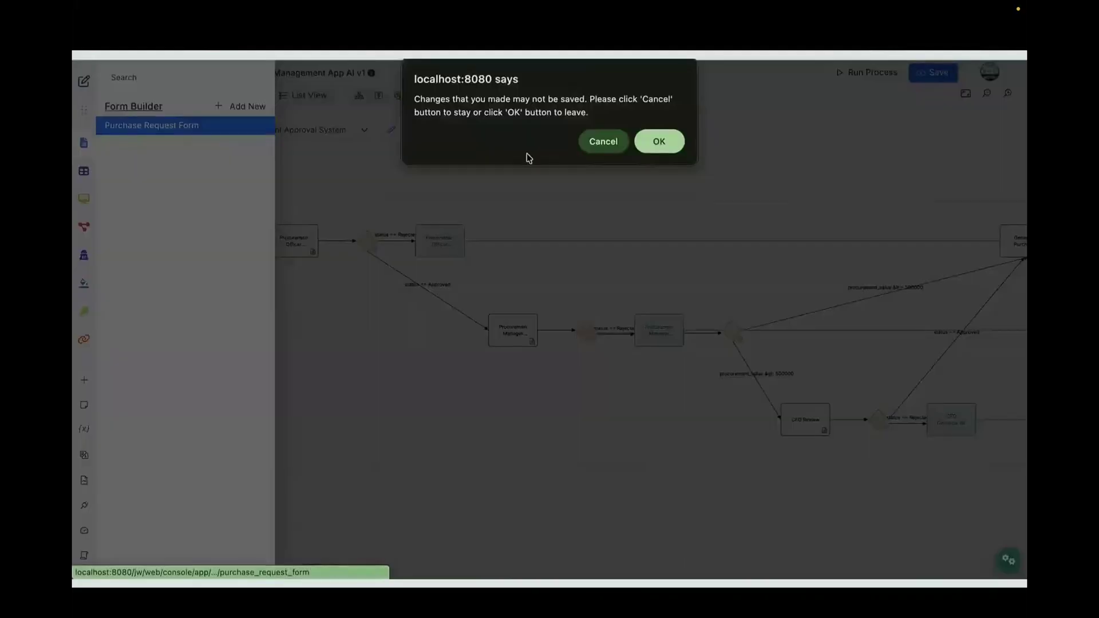
pyautogui.press('Return')
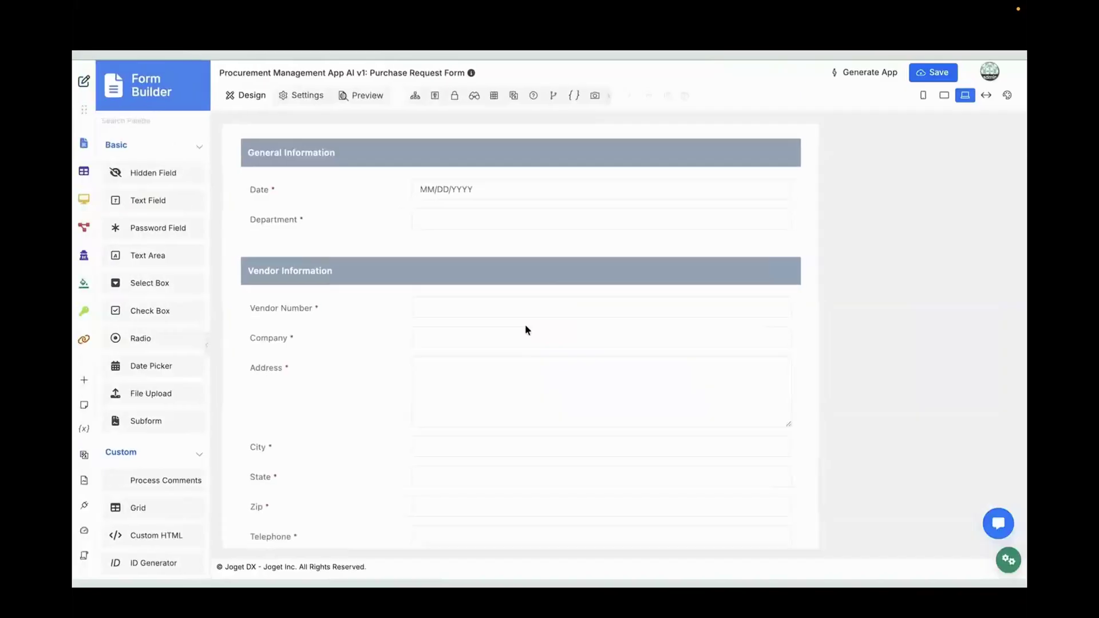
pyautogui.scroll(-1, 316, 425)
pyautogui.scroll(-2, 317, 424)
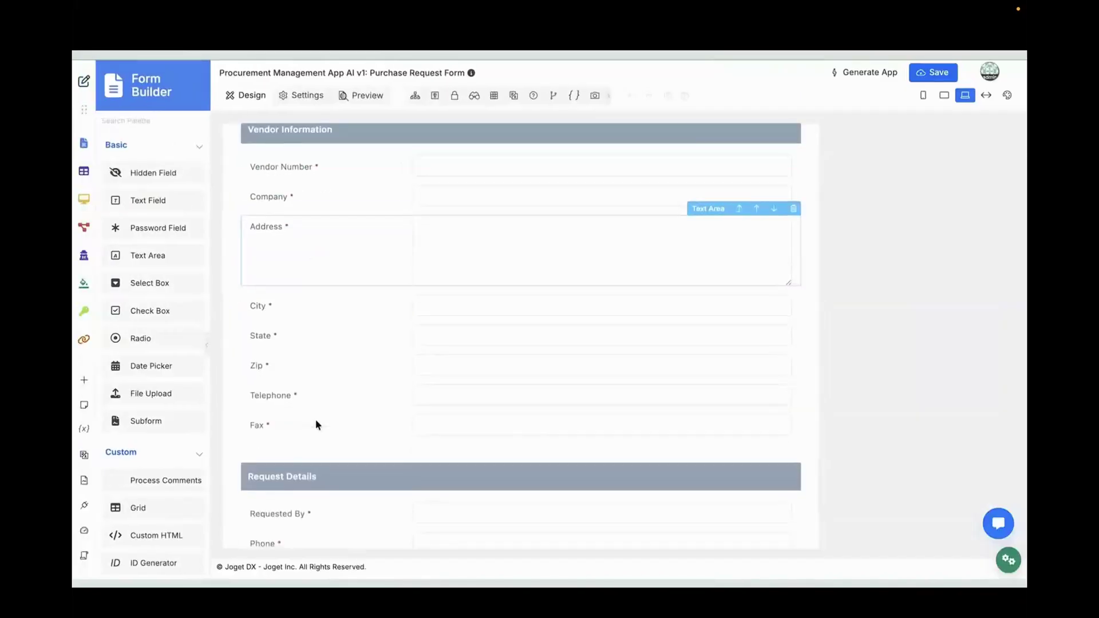
pyautogui.scroll(2, 316, 424)
pyautogui.scroll(1, 316, 423)
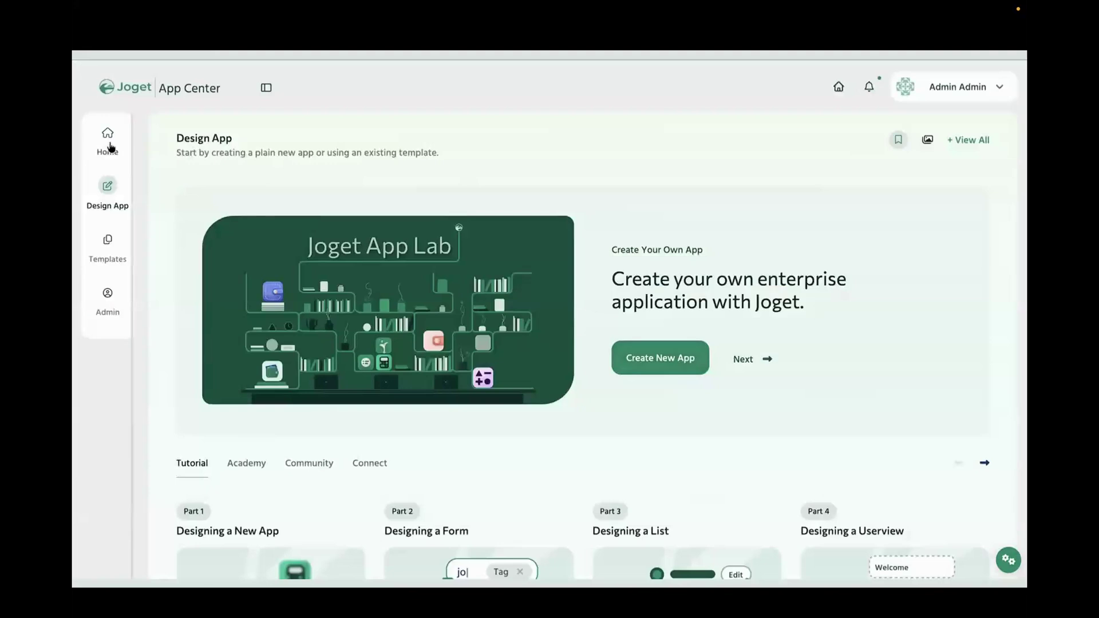
# Step: Go to the App Center home, open the Joget Marketplace and list its Joget Intelligence plugins
pyautogui.click(108, 147)
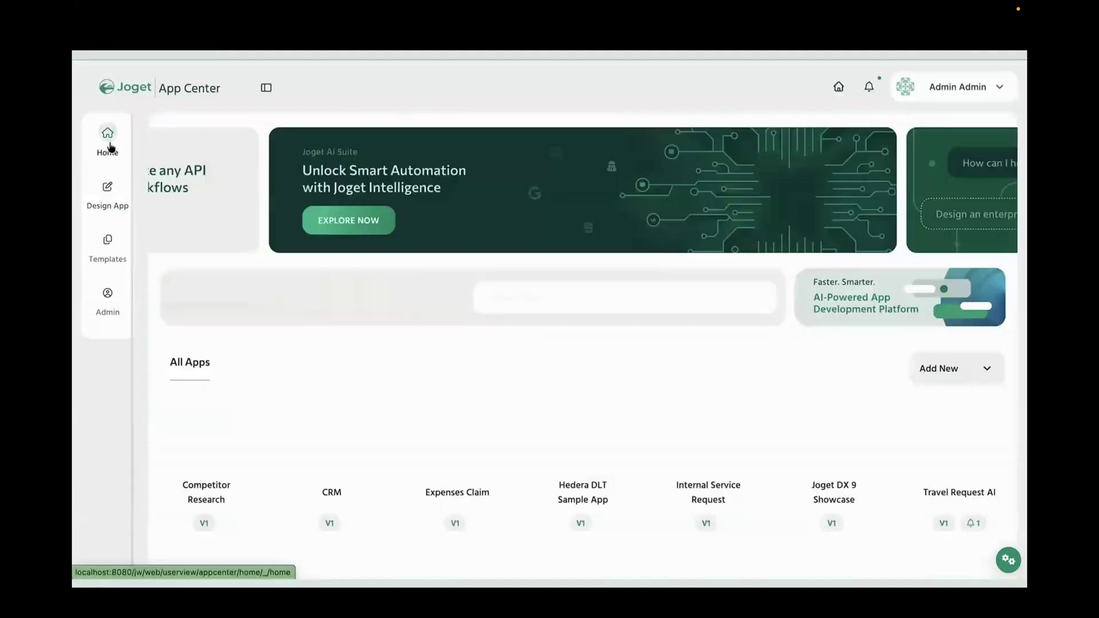
pyautogui.click(969, 367)
pyautogui.click(927, 453)
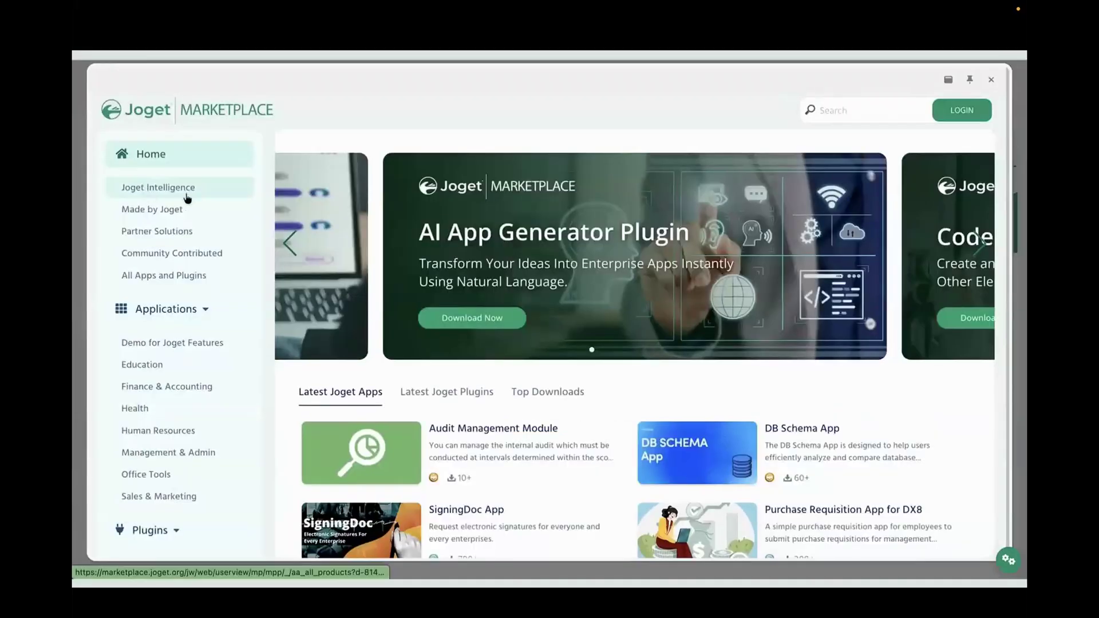
pyautogui.click(187, 198)
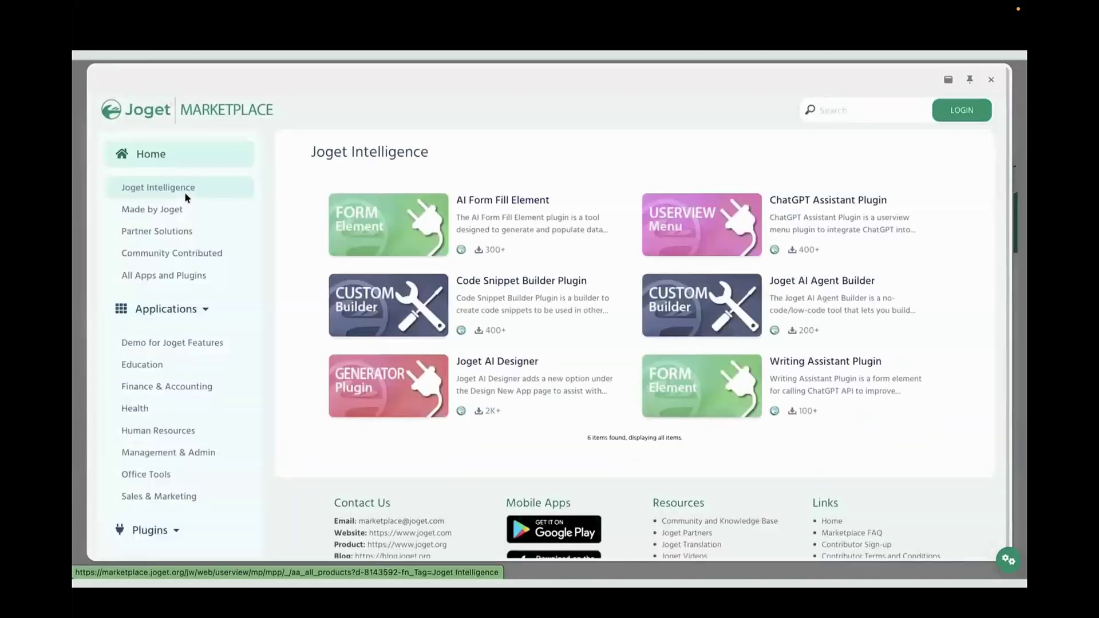
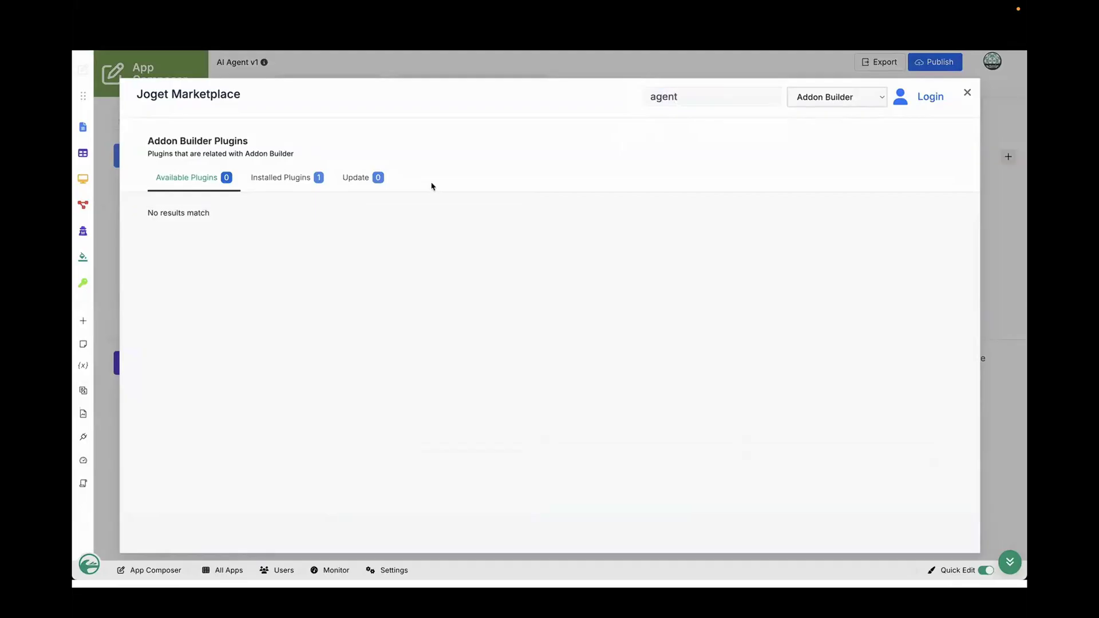
# Step: Check the installed Addon Builder plugins matching "agent" and open the News Agent of the AI Agent app
pyautogui.click(299, 183)
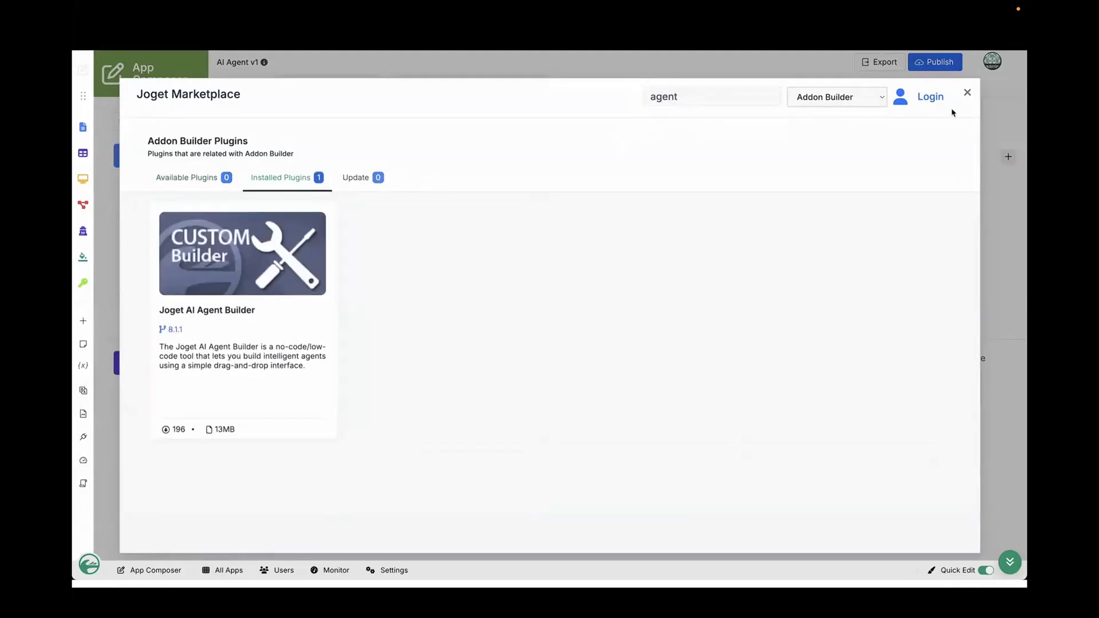
pyautogui.click(967, 93)
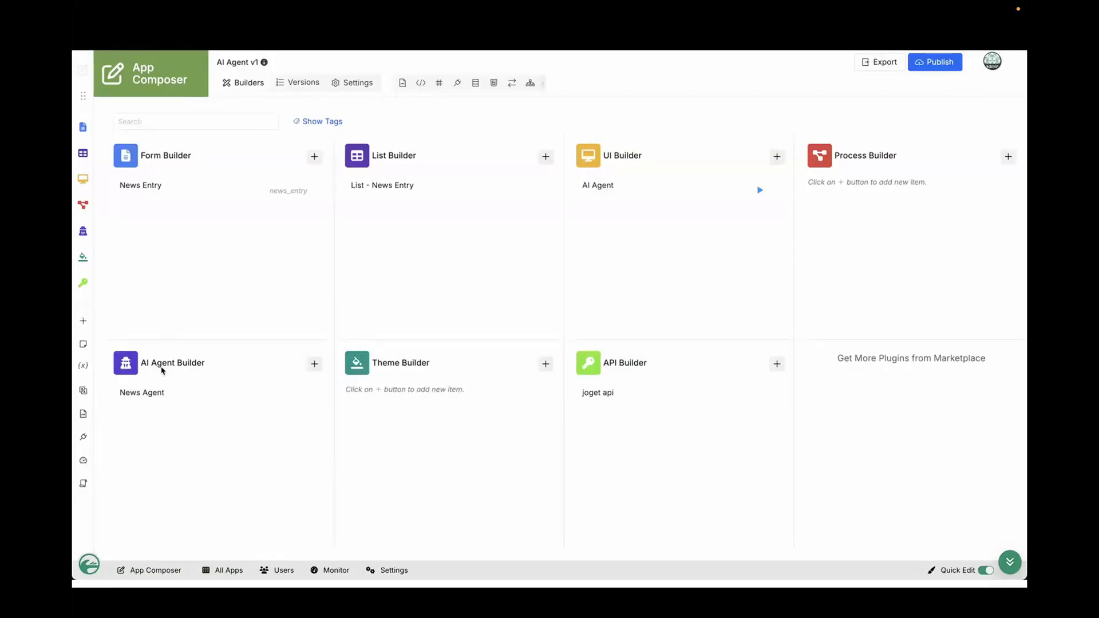
pyautogui.click(156, 394)
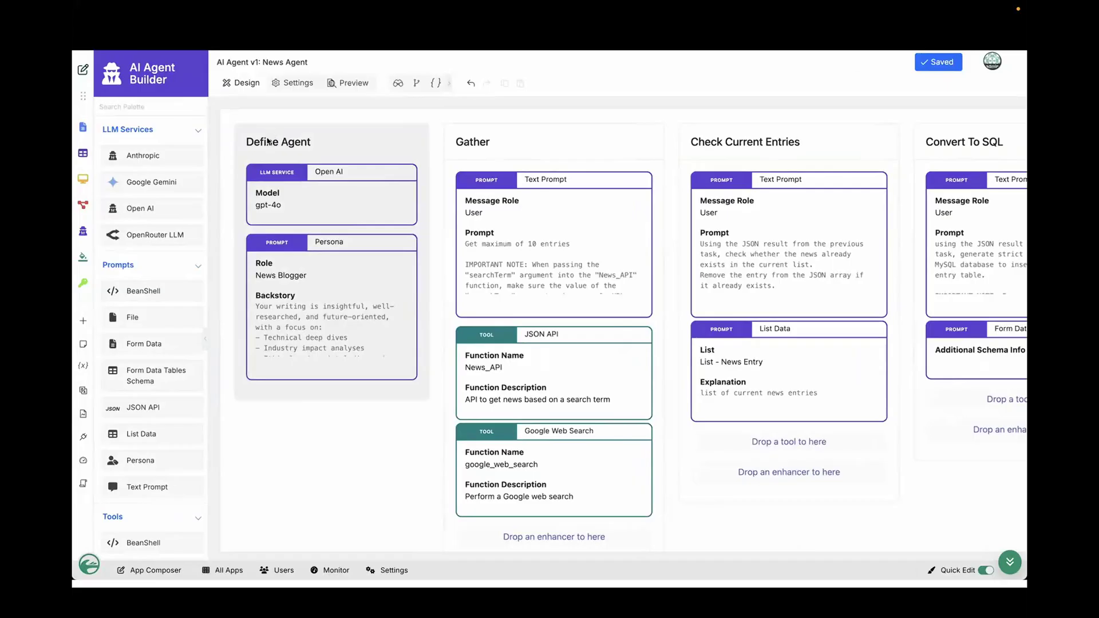
# Step: Examine the News Agent's Define Agent stage with its LLM service and persona, and the Gather stage's prompt
pyautogui.moveTo(268, 186)
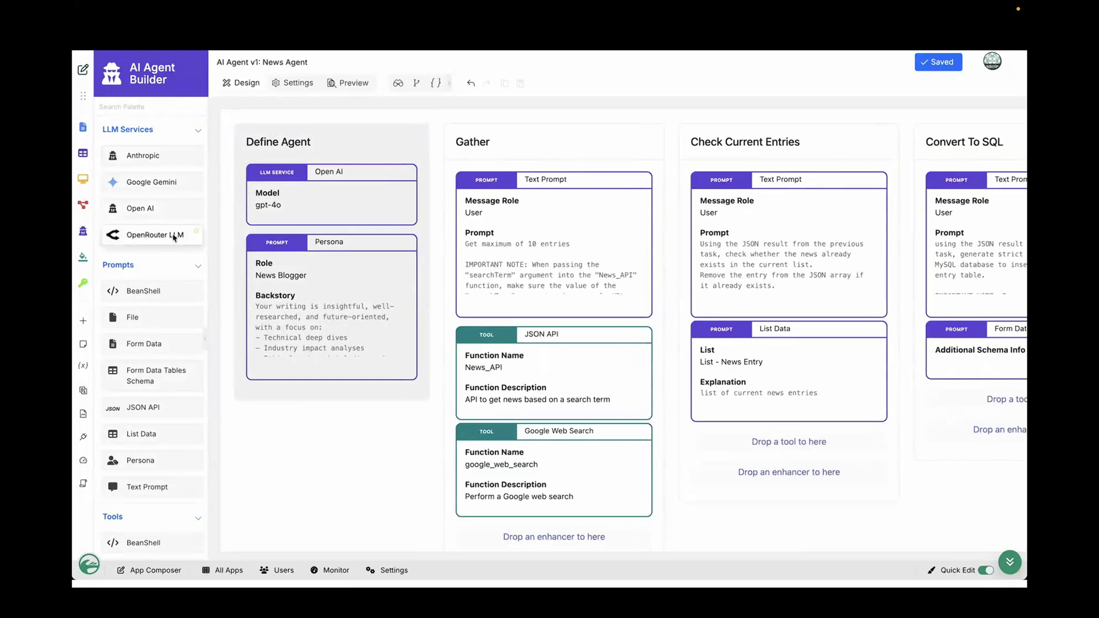
pyautogui.moveTo(277, 207)
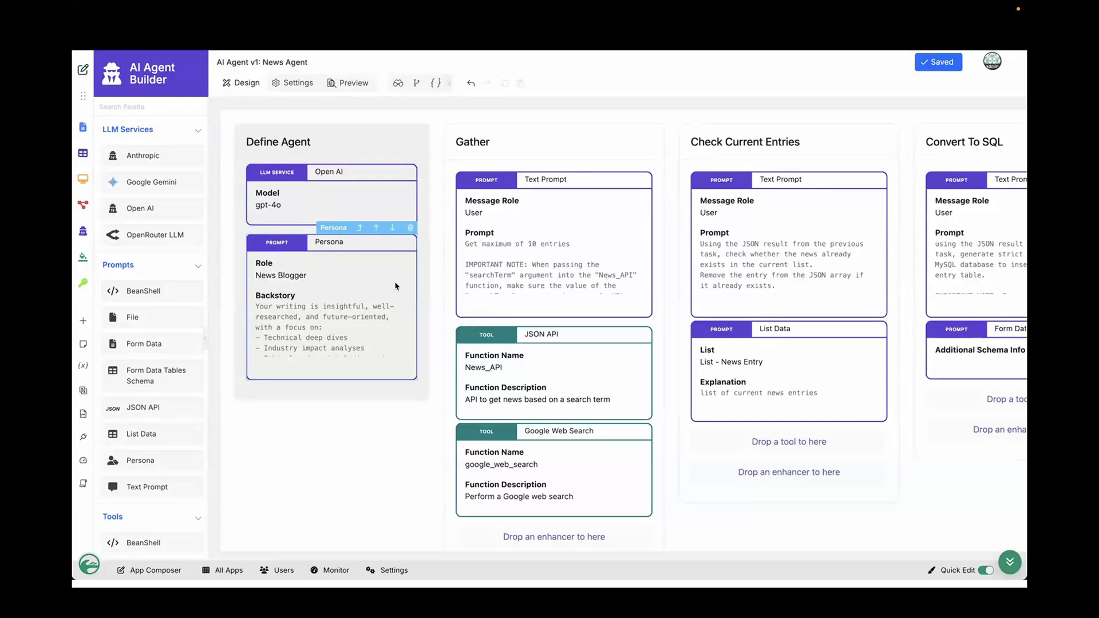
pyautogui.hscroll(5, 395, 286)
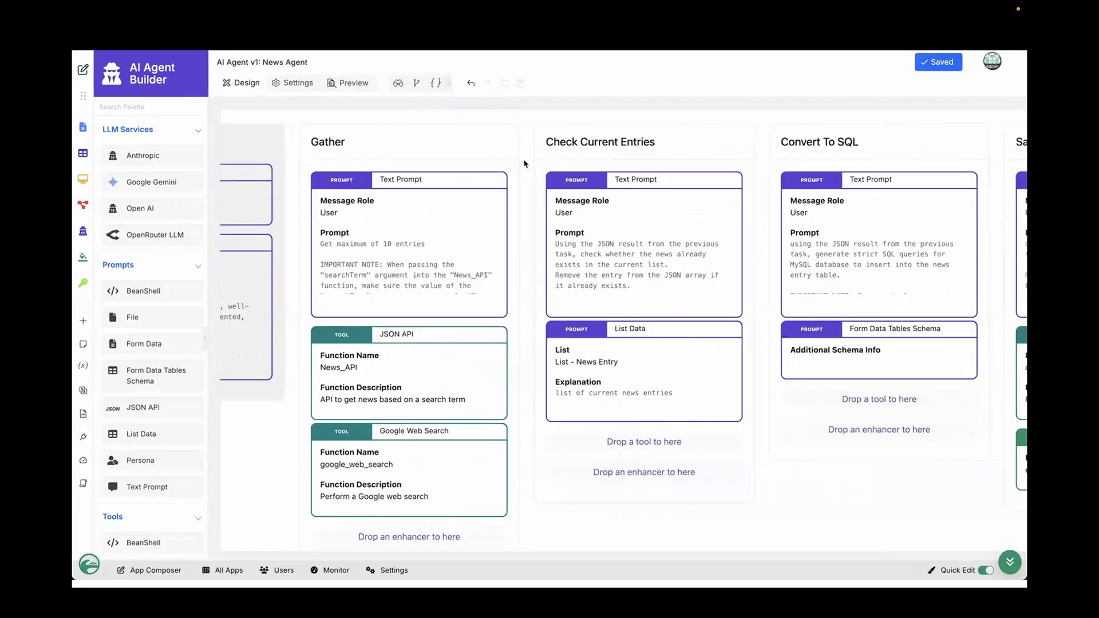
pyautogui.hscroll(-3, 524, 164)
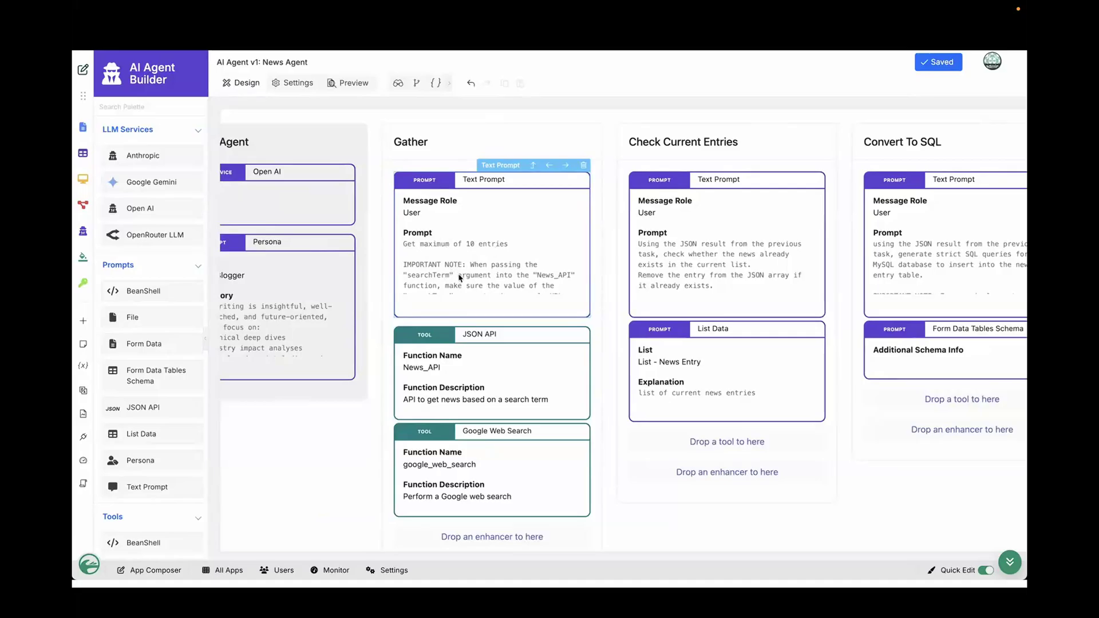
# Step: Inspect the properties of the Gather stage's News_API tool without changing them and view the Check Current Entries stage
pyautogui.scroll(-1, 459, 277)
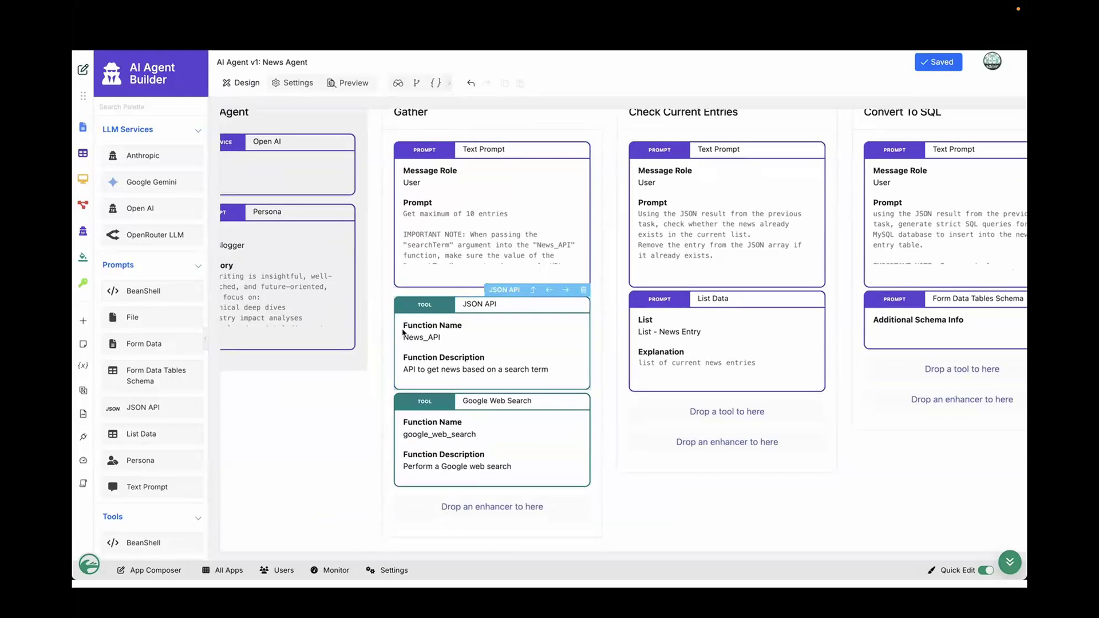
pyautogui.click(447, 339)
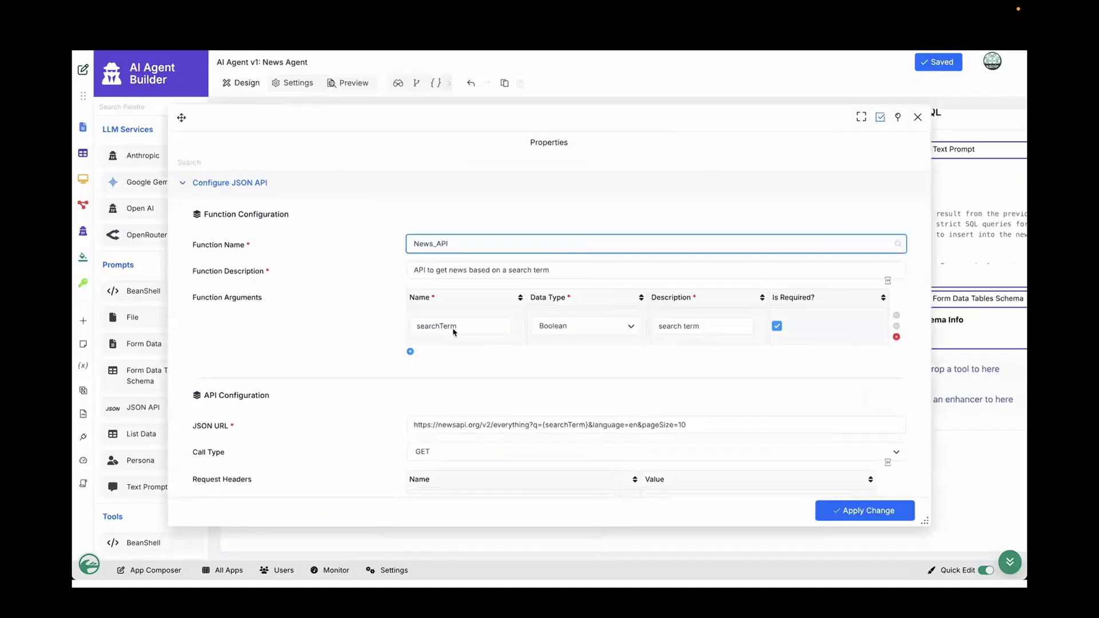
pyautogui.click(918, 118)
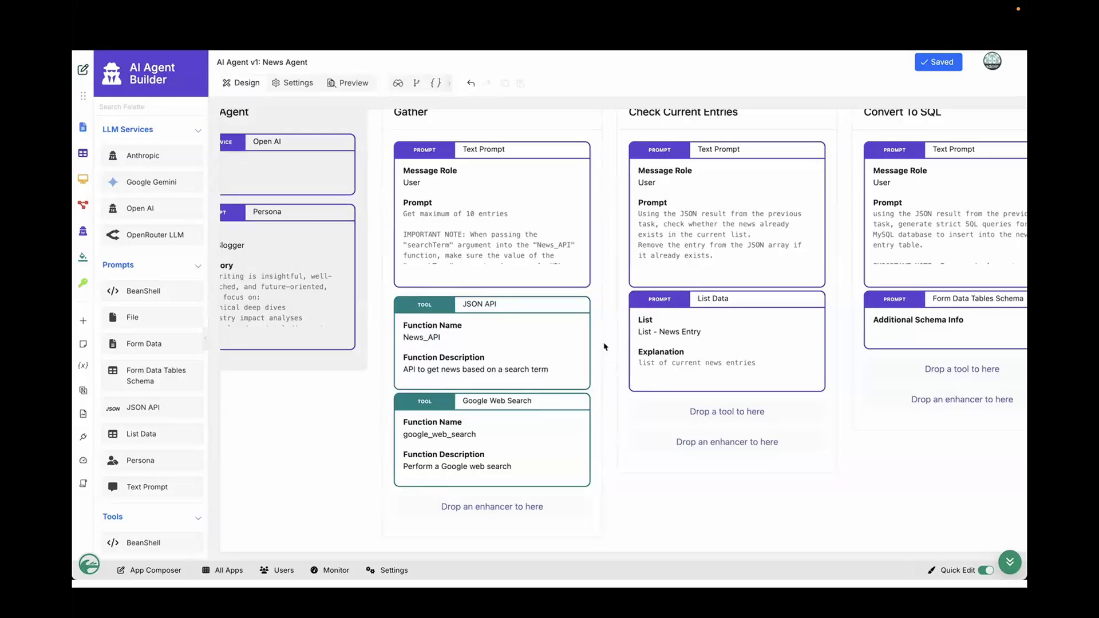
pyautogui.scroll(1, 604, 347)
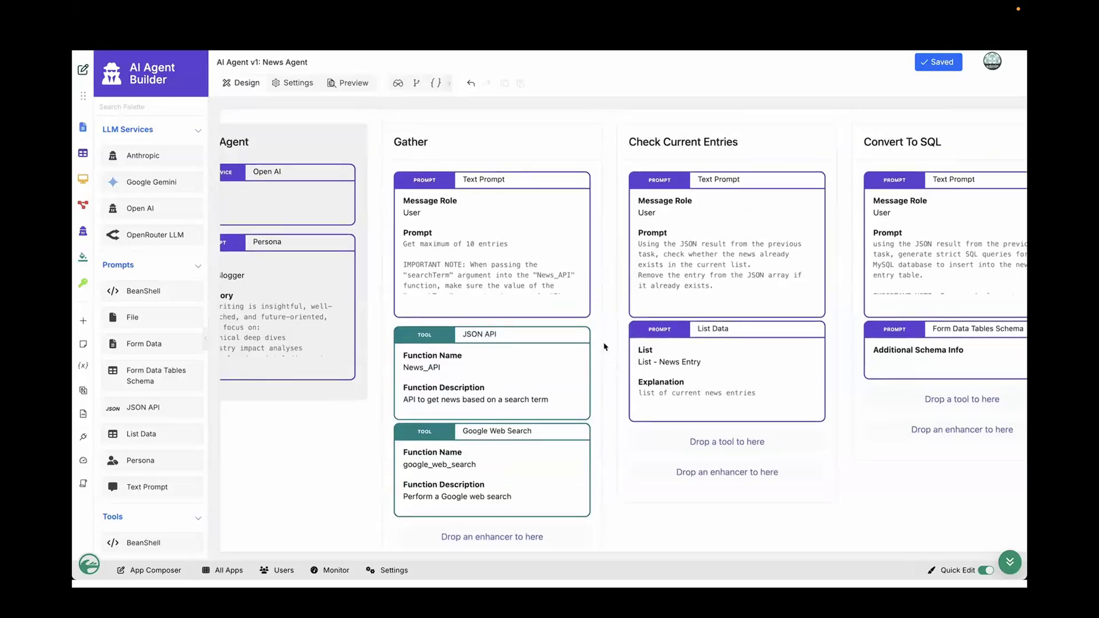
pyautogui.hscroll(5, 603, 347)
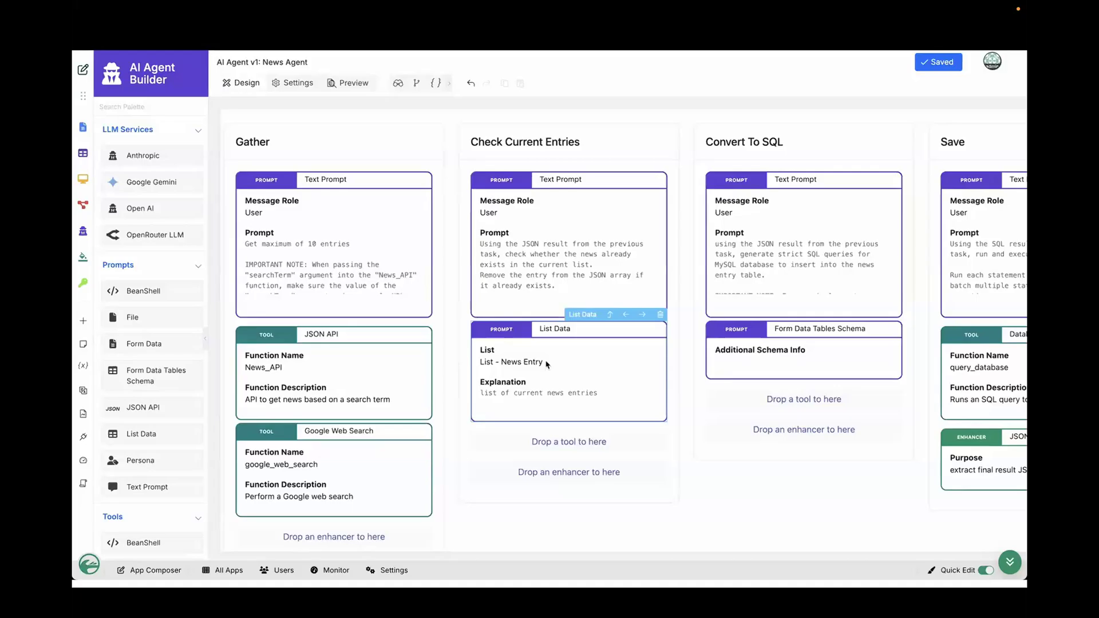
# Step: Examine the News Agent's Check Current Entries, Convert To SQL and Save stages with their prompts, tool and enhancer
pyautogui.moveTo(521, 293)
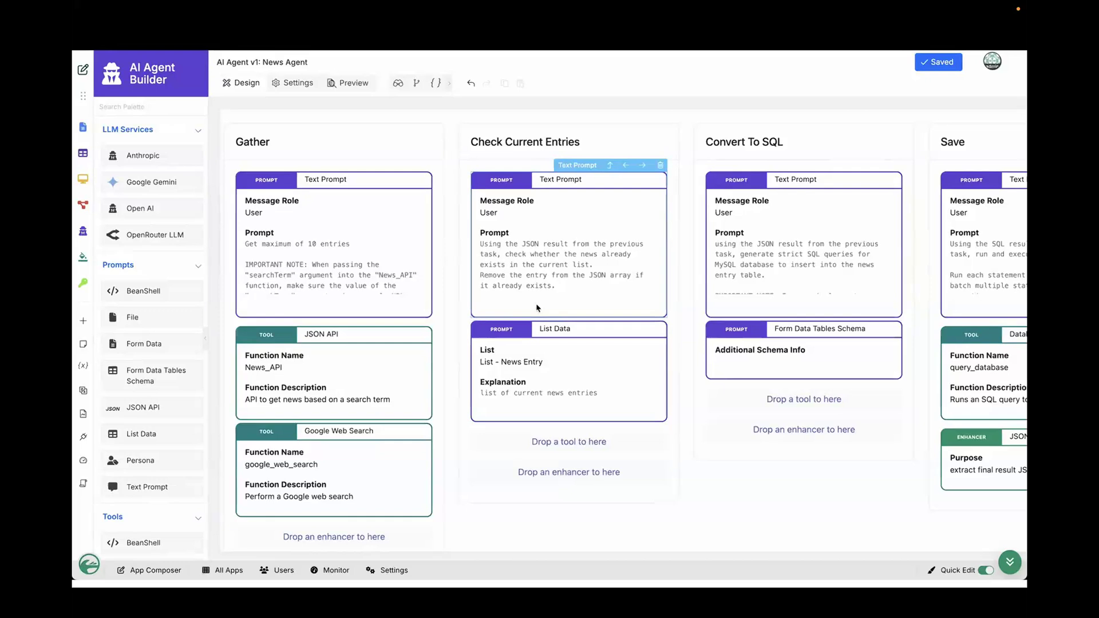
pyautogui.hscroll(5, 537, 308)
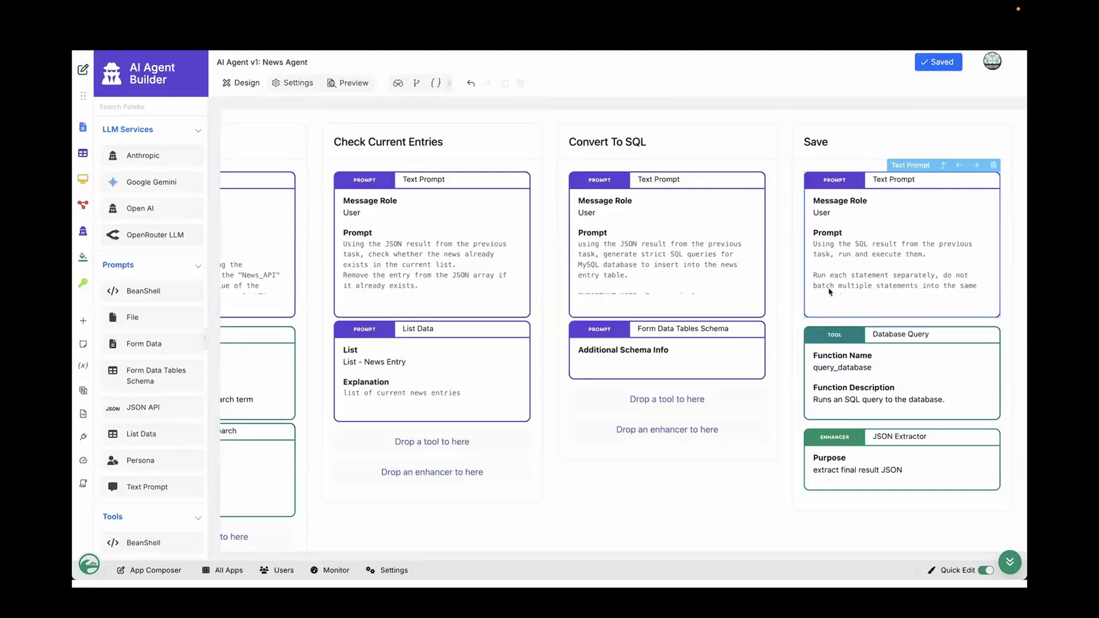
pyautogui.hscroll(-5, 739, 273)
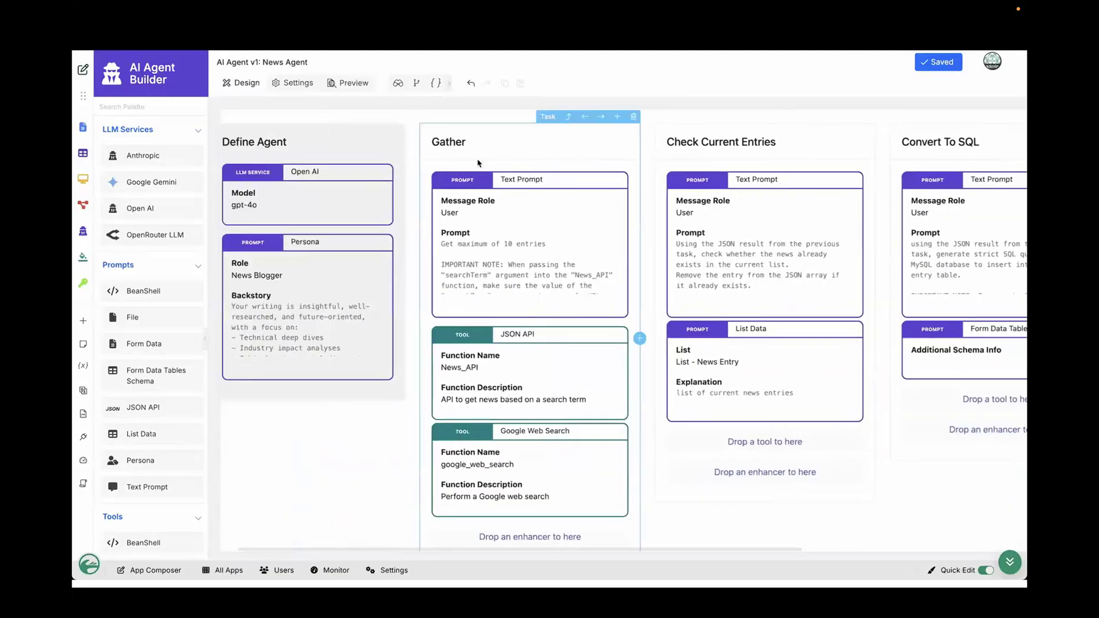
# Step: Open the News Agent's test run, enter "AI" as the query and run the agent
pyautogui.click(356, 84)
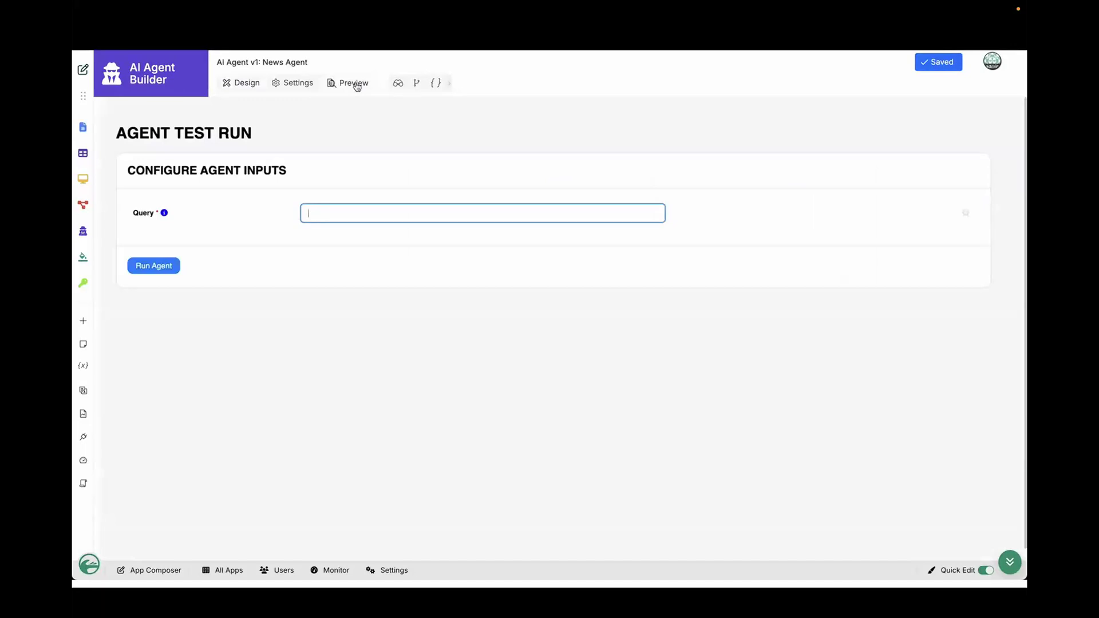
pyautogui.moveTo(133, 214); pyautogui.dragTo(217, 214)
pyautogui.click(216, 214)
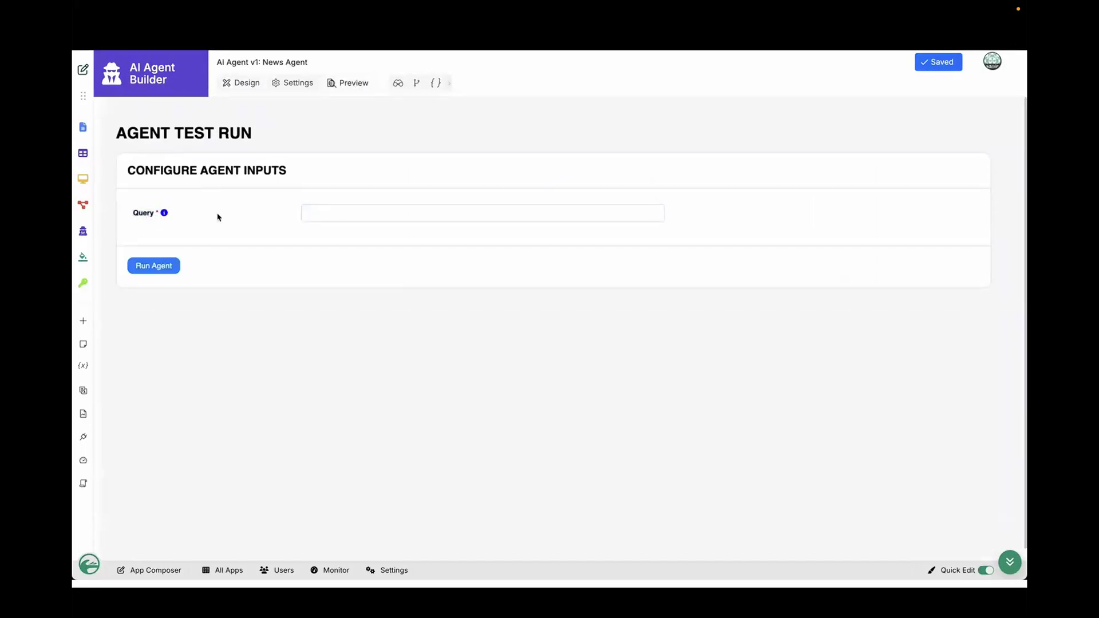
pyautogui.click(346, 218)
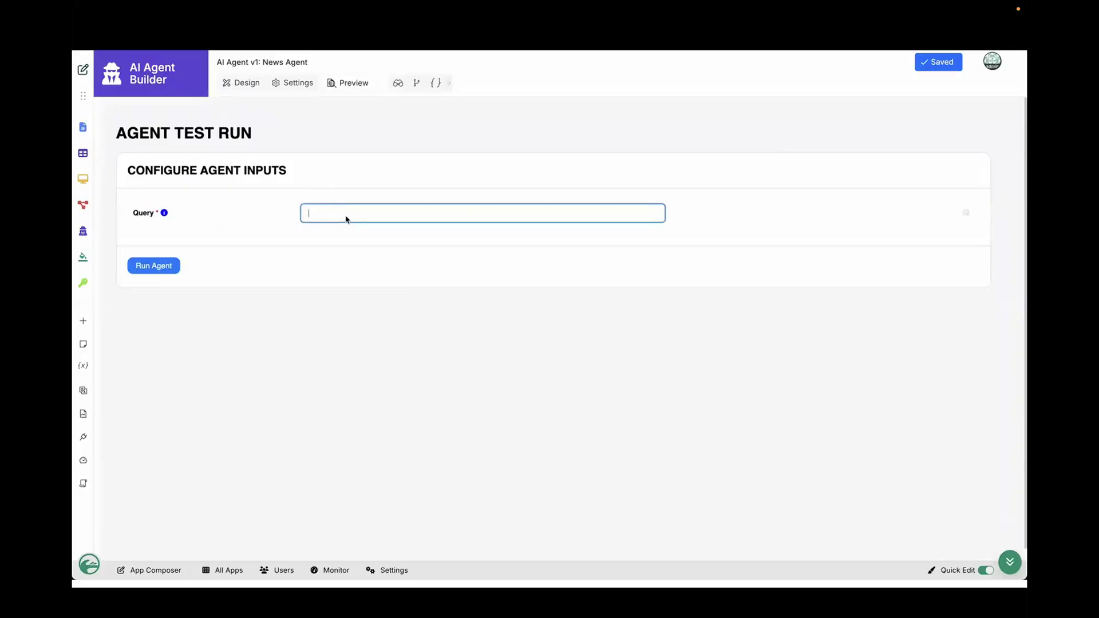
pyautogui.write('AI')
pyautogui.click(152, 272)
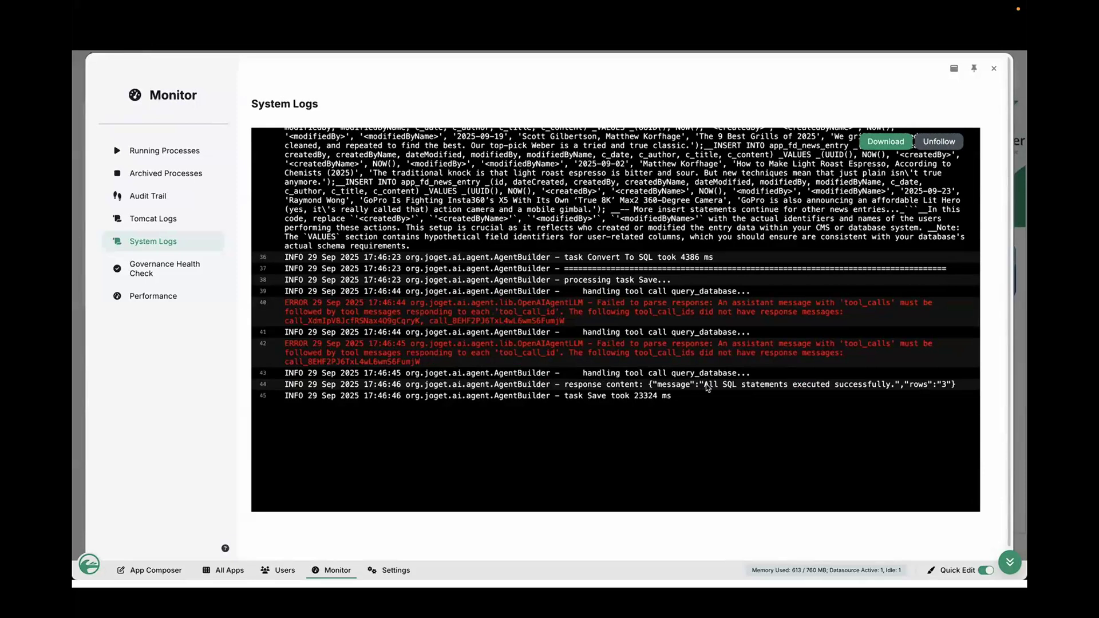
# Step: Return from the system logs to the agent test run and examine its result content and request payload
pyautogui.click(879, 26)
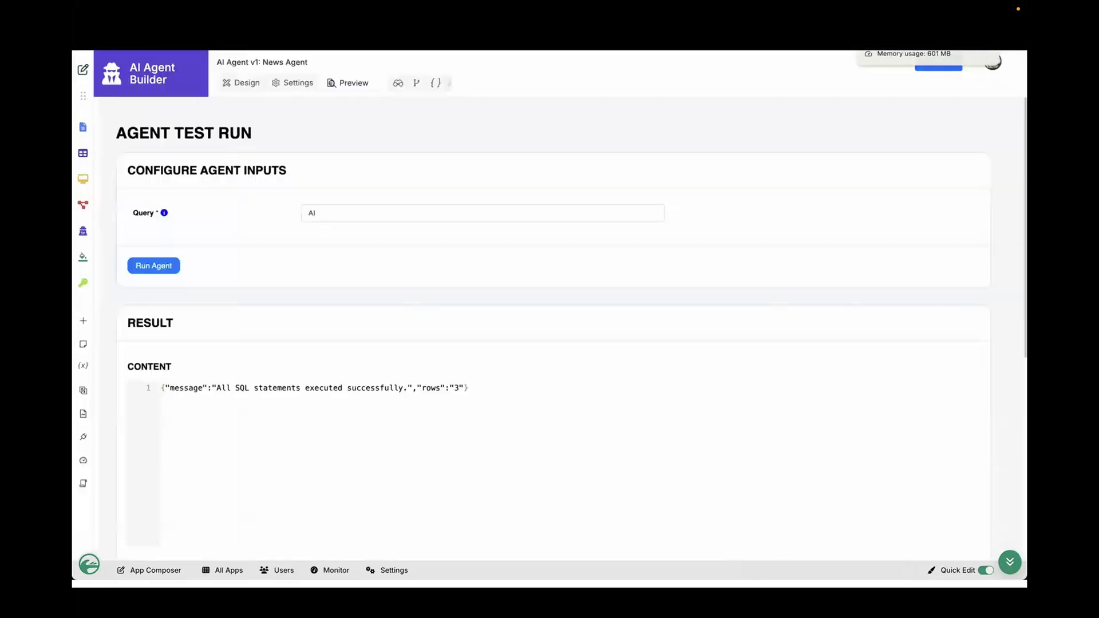
pyautogui.scroll(-1, 297, 288)
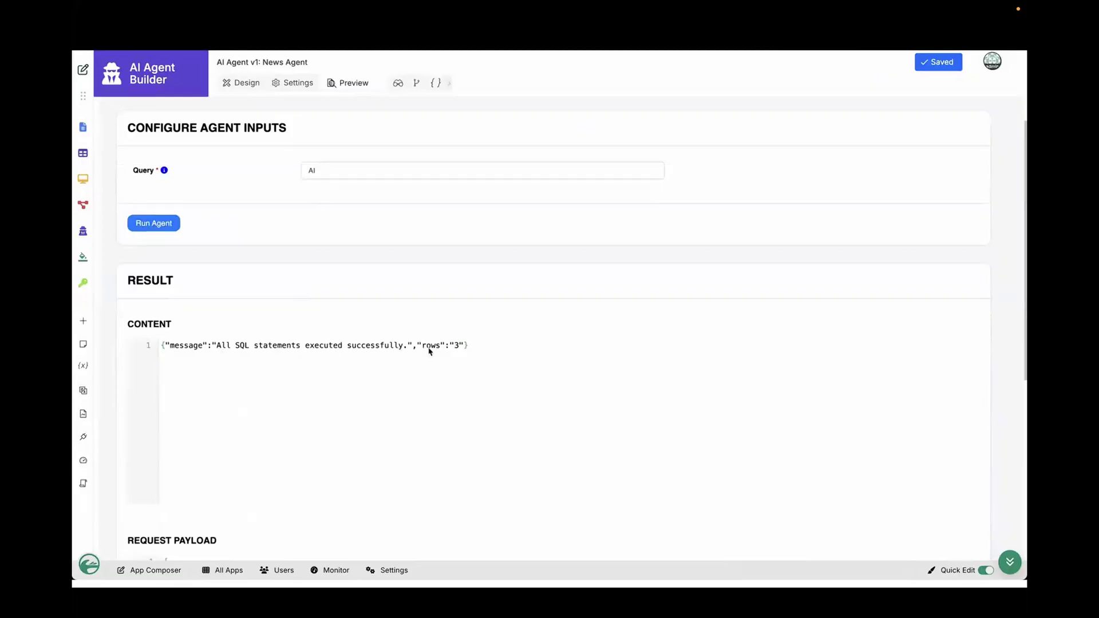
pyautogui.moveTo(457, 347); pyautogui.dragTo(453, 346)
pyautogui.click(474, 351)
pyautogui.scroll(-2, 474, 350)
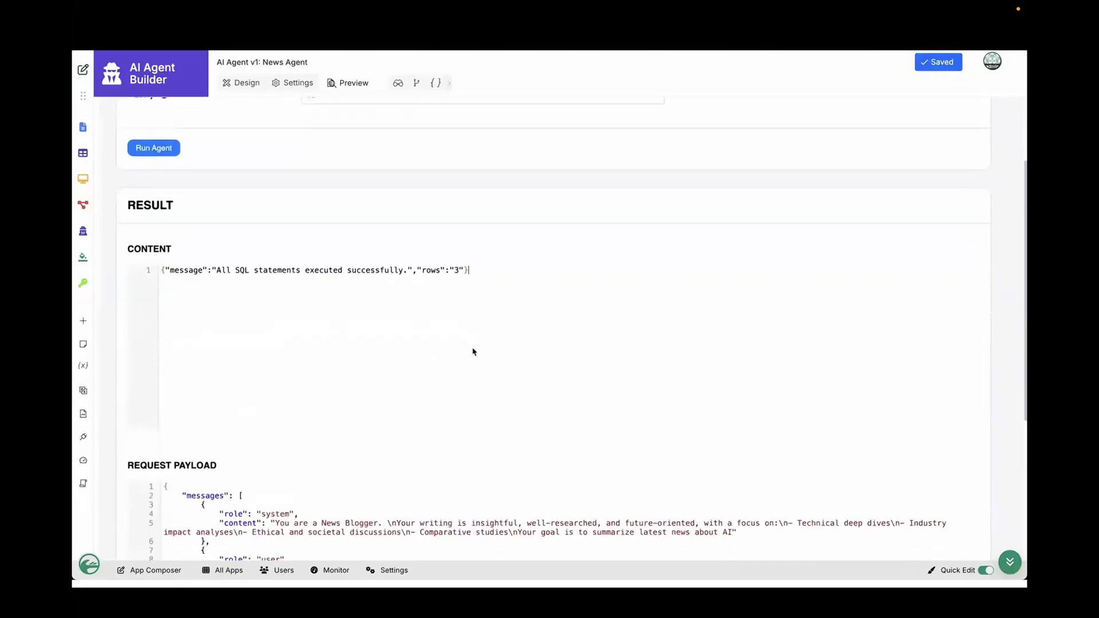
pyautogui.scroll(3, 474, 350)
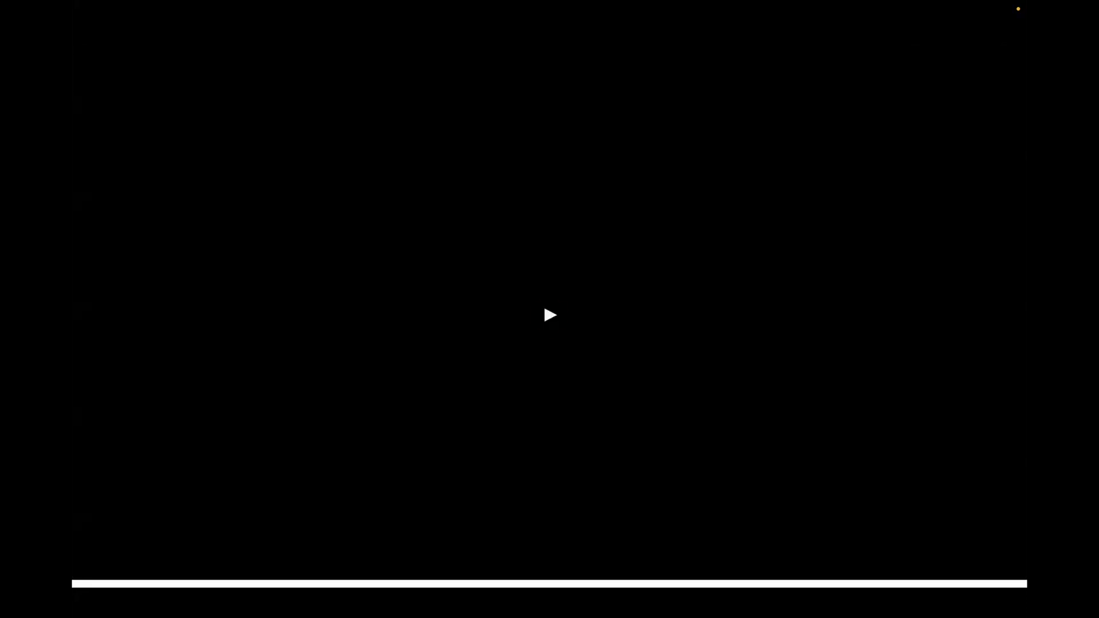
pyautogui.press('Right')
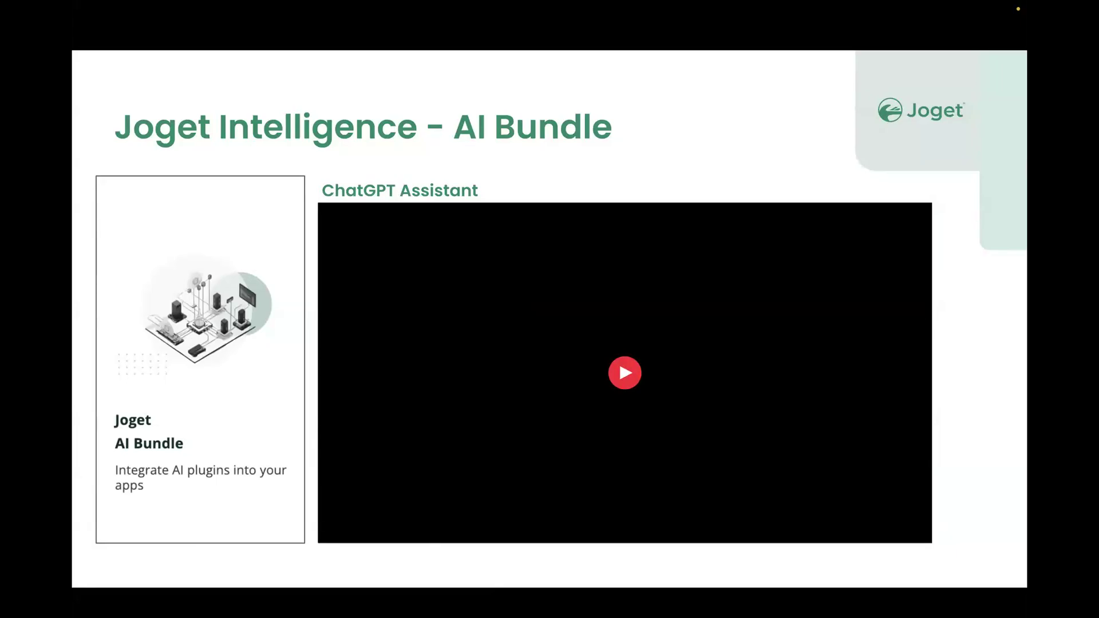
pyautogui.click(633, 371)
pyautogui.click(632, 386)
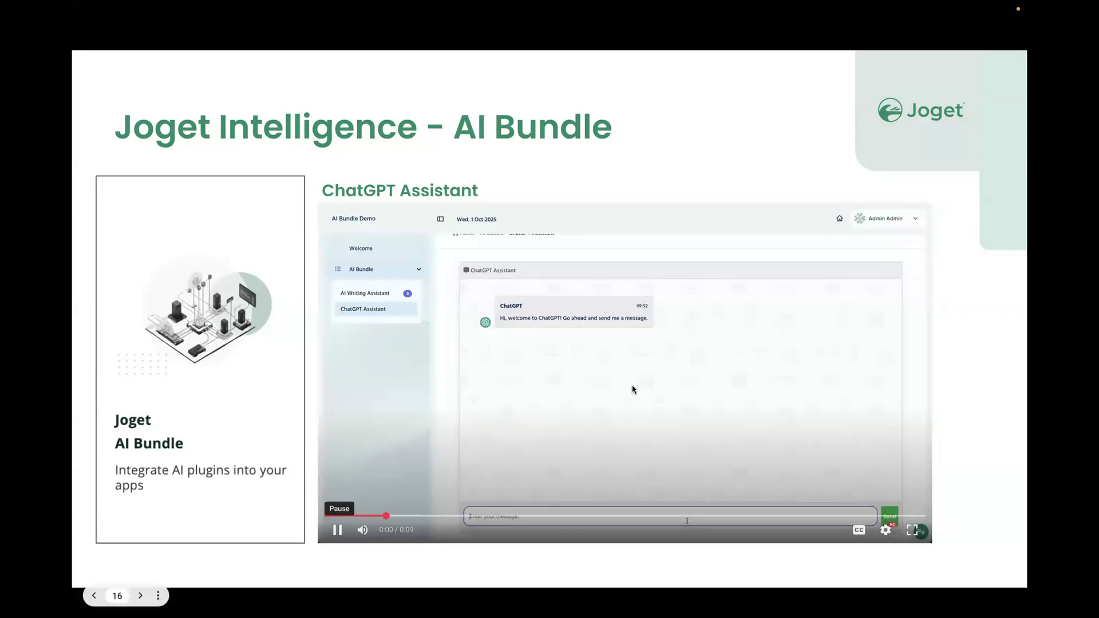